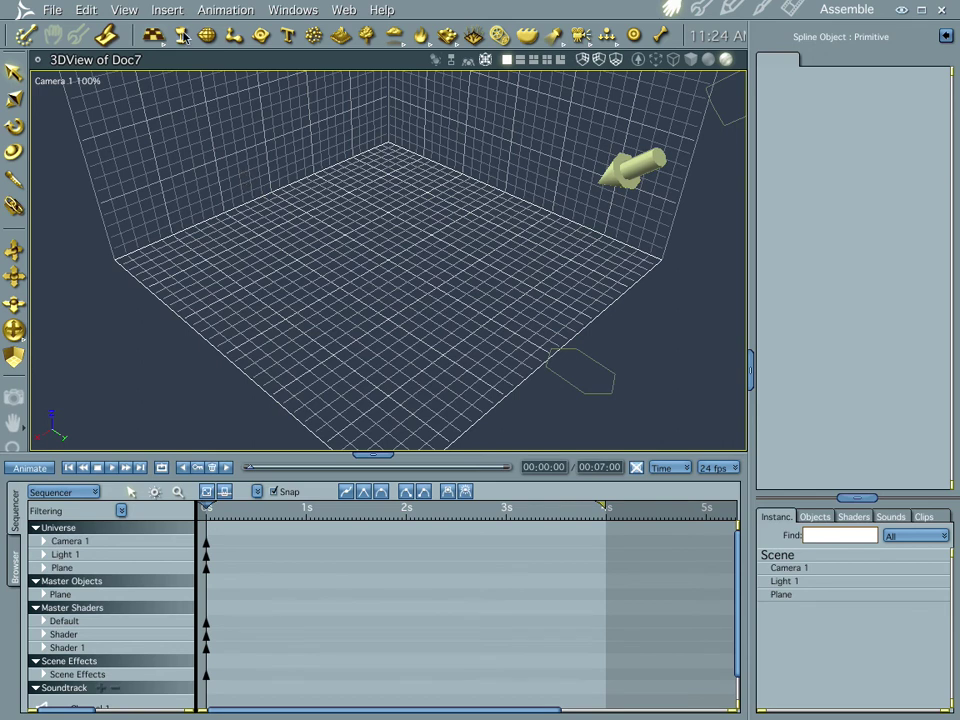
Step: Place a new spline object and draw its first cross-section as a 2 ft circle centred on the origin
{"action": "left_click", "coordinate": [148, 34]}
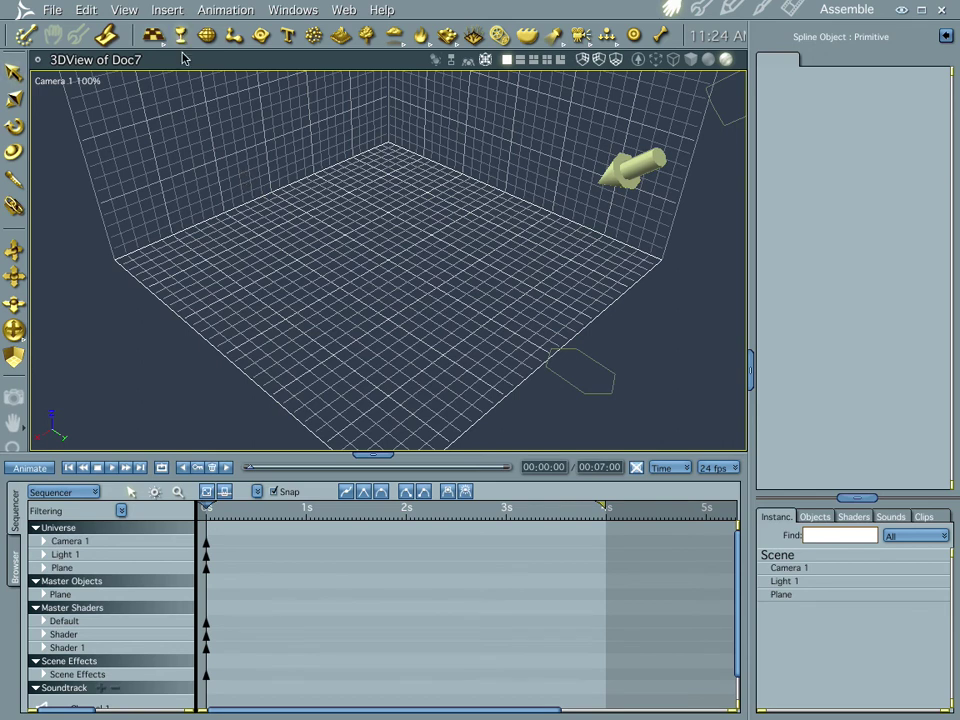
{"action": "left_click", "coordinate": [360, 240]}
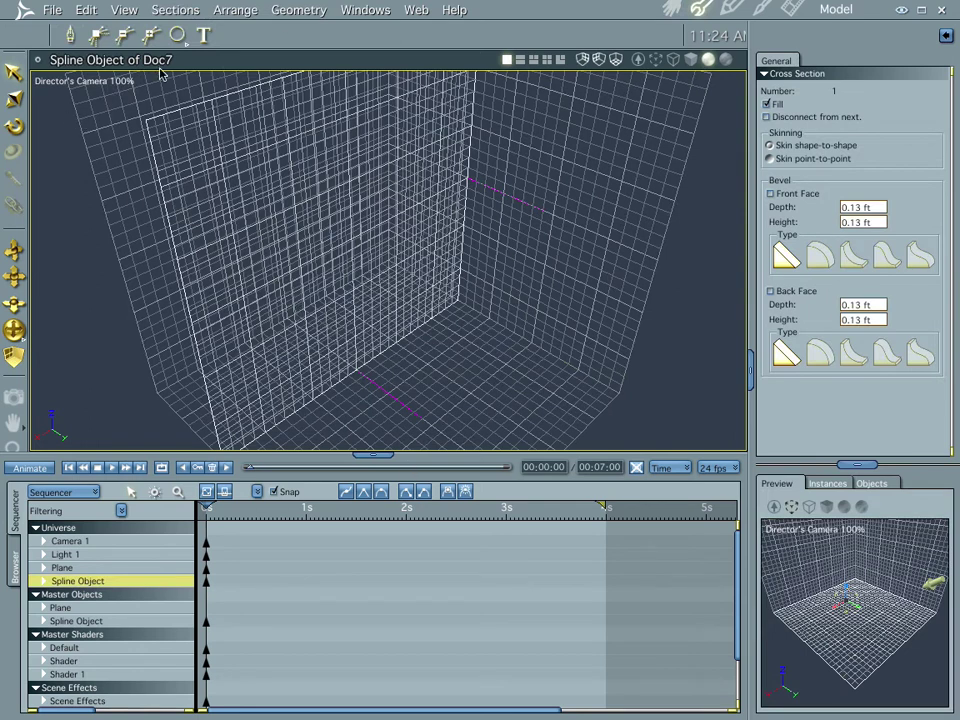
{"action": "left_click", "coordinate": [177, 35]}
{"action": "left_click", "coordinate": [354, 246]}
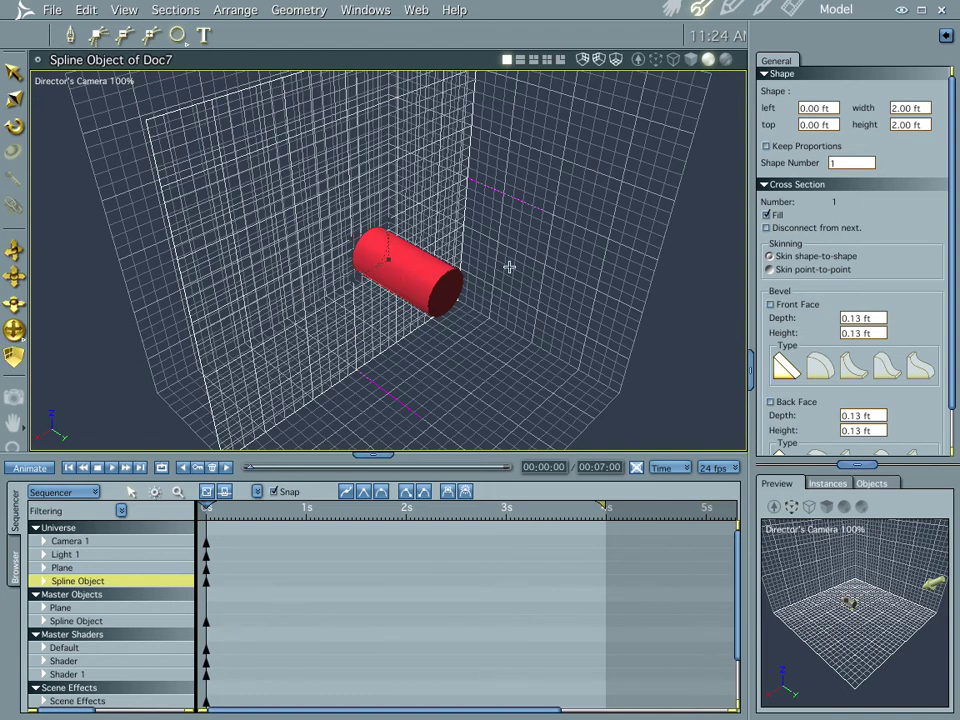
{"action": "key", "text": "Left"}
{"action": "key", "text": "Up"}
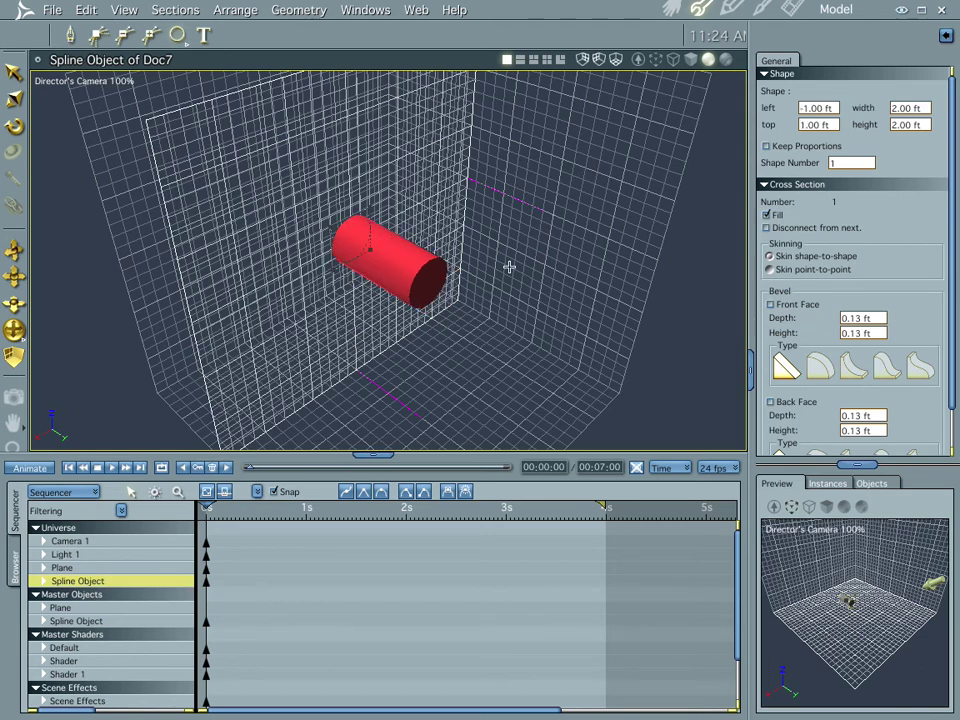
Step: Create a second cross-section with width and height of 0.13 ft
{"action": "left_click", "coordinate": [172, 10]}
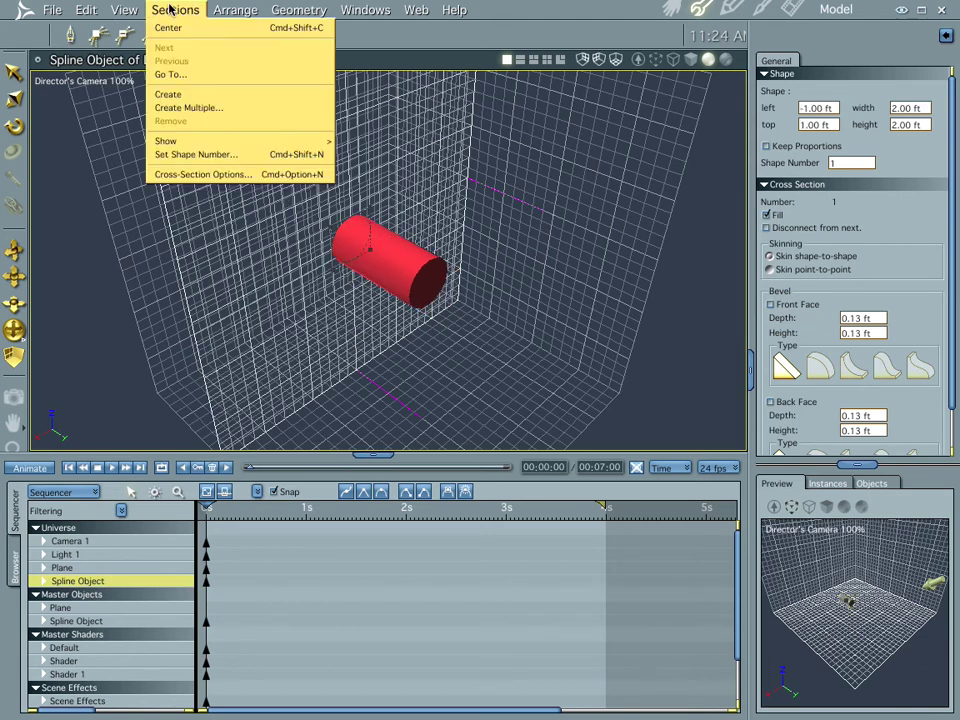
{"action": "left_click", "coordinate": [168, 94]}
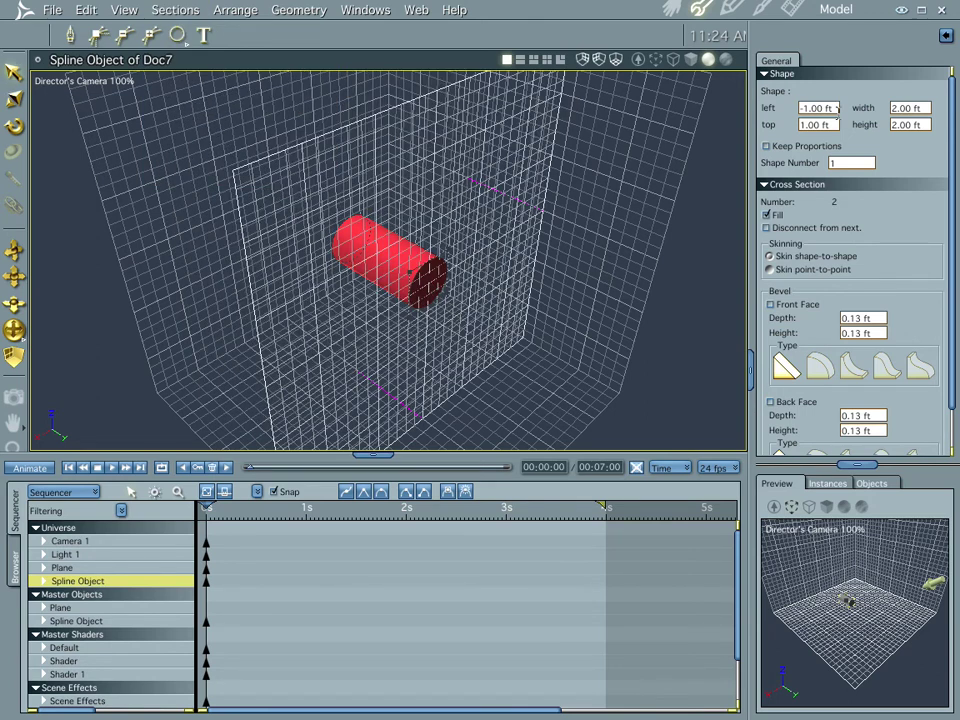
{"action": "left_click_drag", "start_coordinate": [926, 107], "coordinate": [799, 91]}
{"action": "key", "text": "BackSpace"}
{"action": "key", "text": "Tab"}
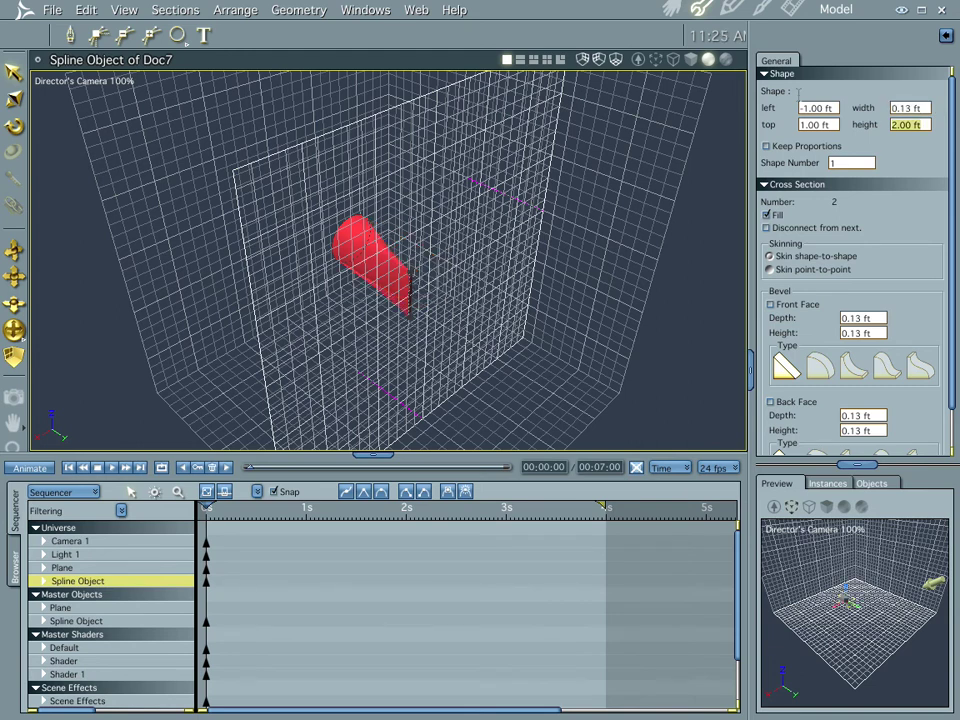
{"action": "key", "text": "BackSpace"}
{"action": "key", "text": "Return"}
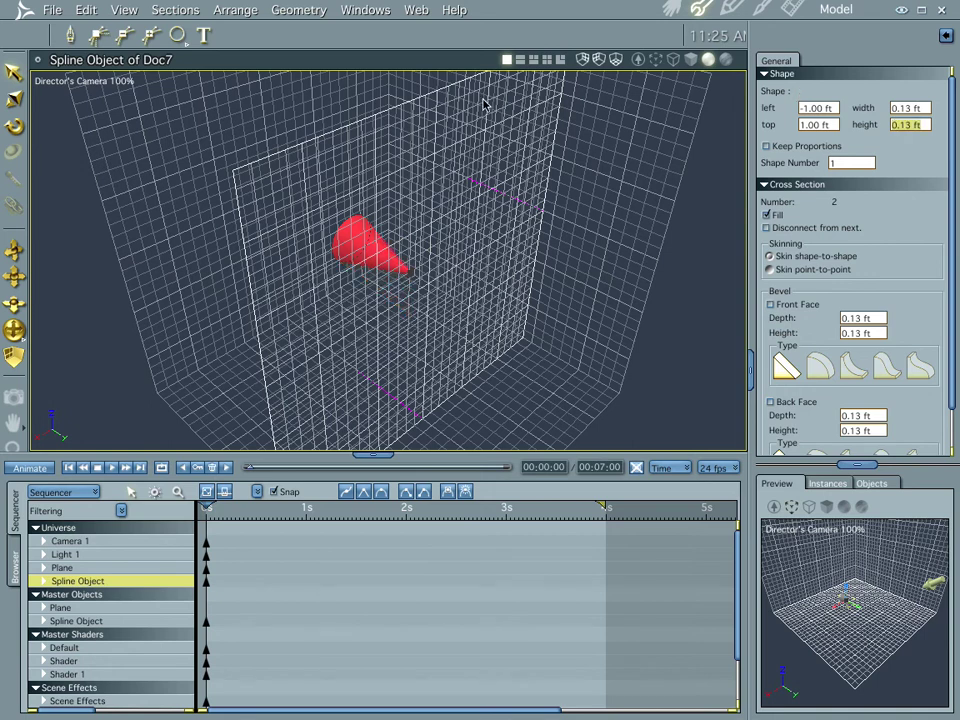
Step: Stretch the sweep path end points out to -7 ft and 7 ft to form a long spike
{"action": "left_click", "coordinate": [14, 72]}
{"action": "left_click", "coordinate": [470, 186]}
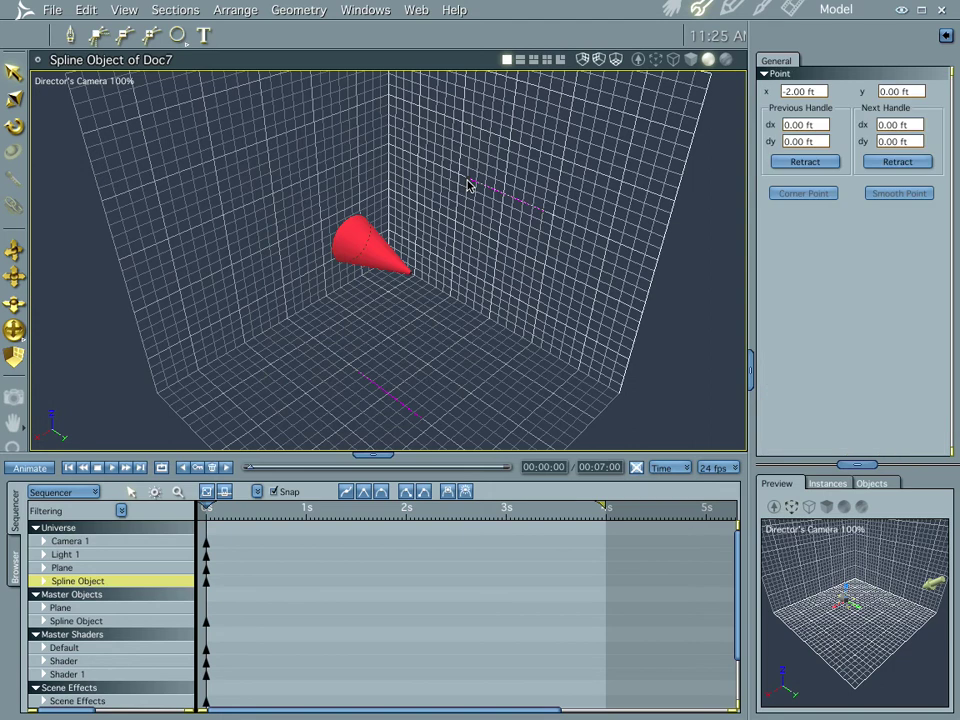
{"action": "left_click_drag", "start_coordinate": [470, 186], "coordinate": [392, 150]}
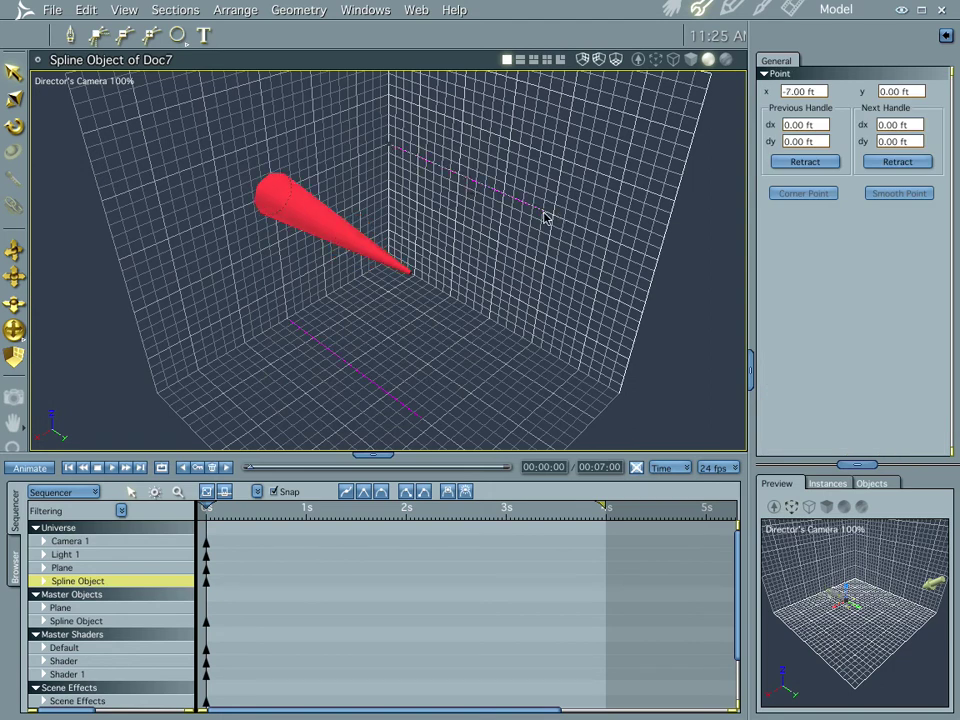
{"action": "left_click_drag", "start_coordinate": [545, 217], "coordinate": [658, 271]}
{"action": "left_click", "coordinate": [268, 196]}
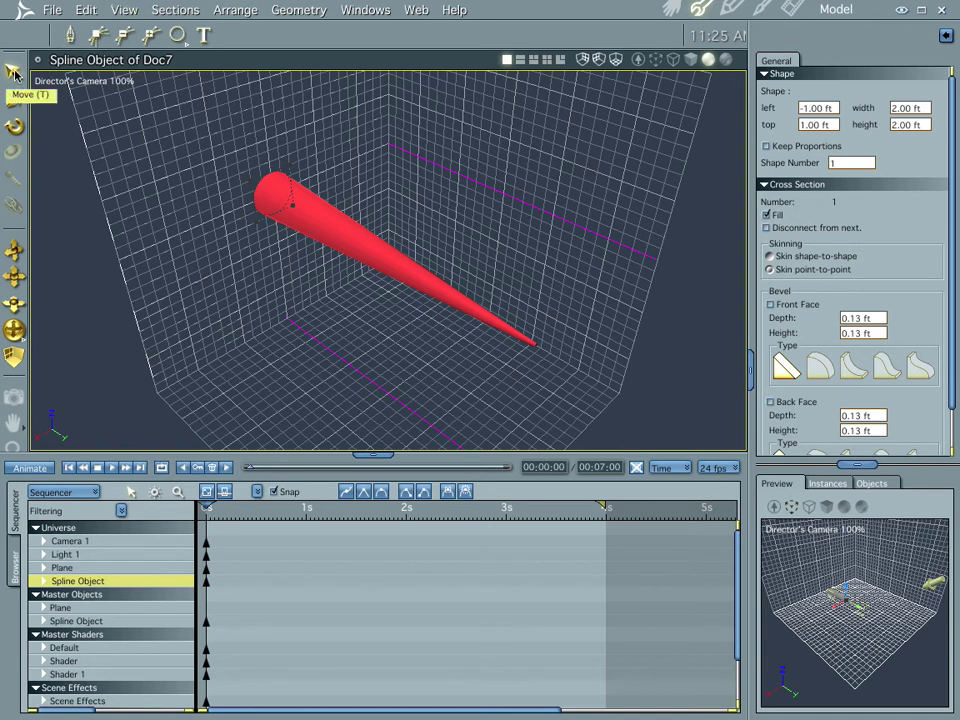
Step: Create one intermediate cross-section with Sections > Create Multiple
{"action": "left_click", "coordinate": [178, 10]}
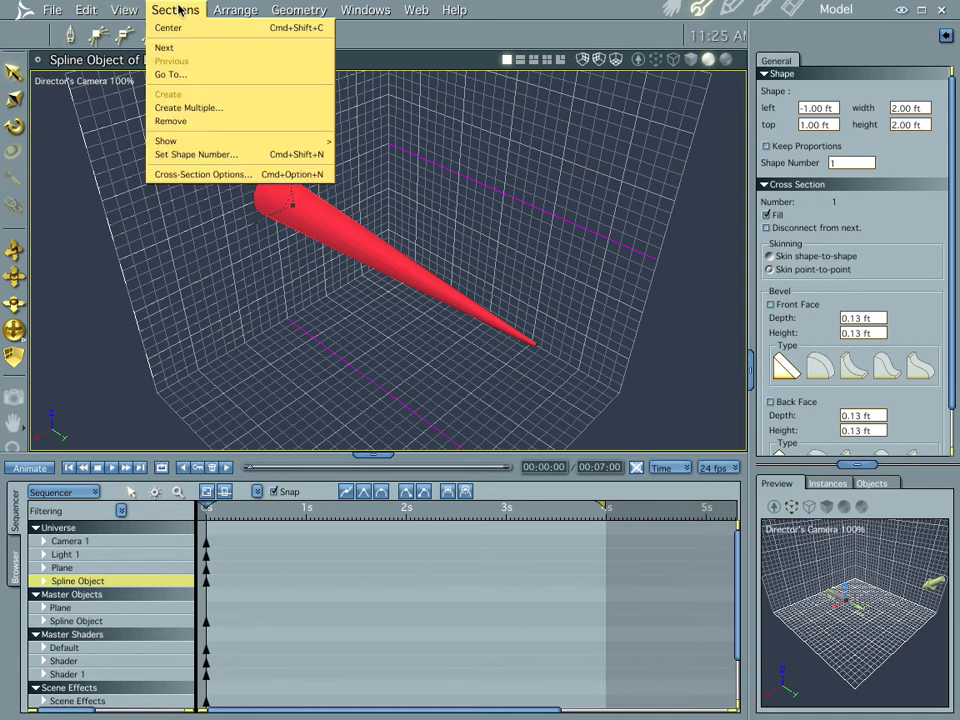
{"action": "left_click", "coordinate": [199, 108]}
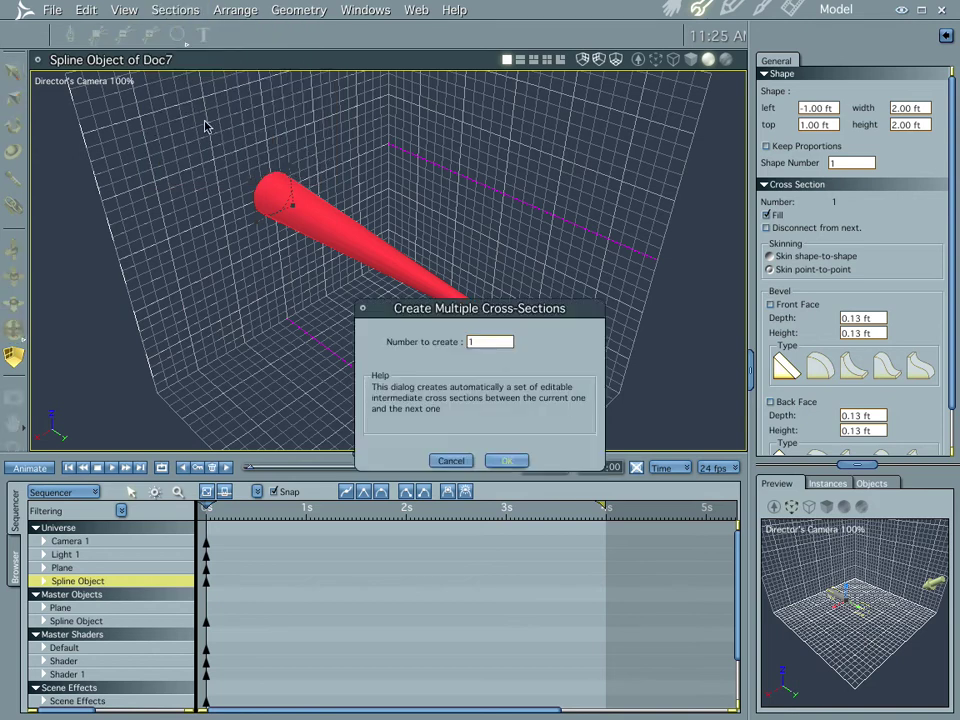
{"action": "left_click", "coordinate": [511, 462]}
{"action": "left_click", "coordinate": [378, 260]}
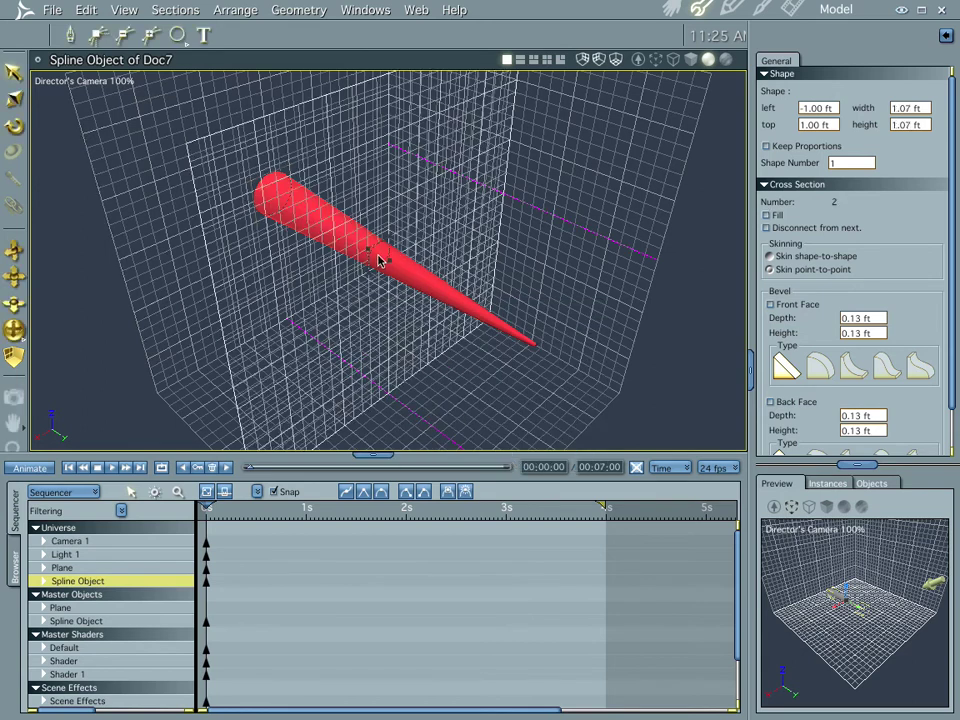
Step: Step through the three cross-sections, undoing an accidental enlargement of the tip section
{"action": "left_click", "coordinate": [280, 198]}
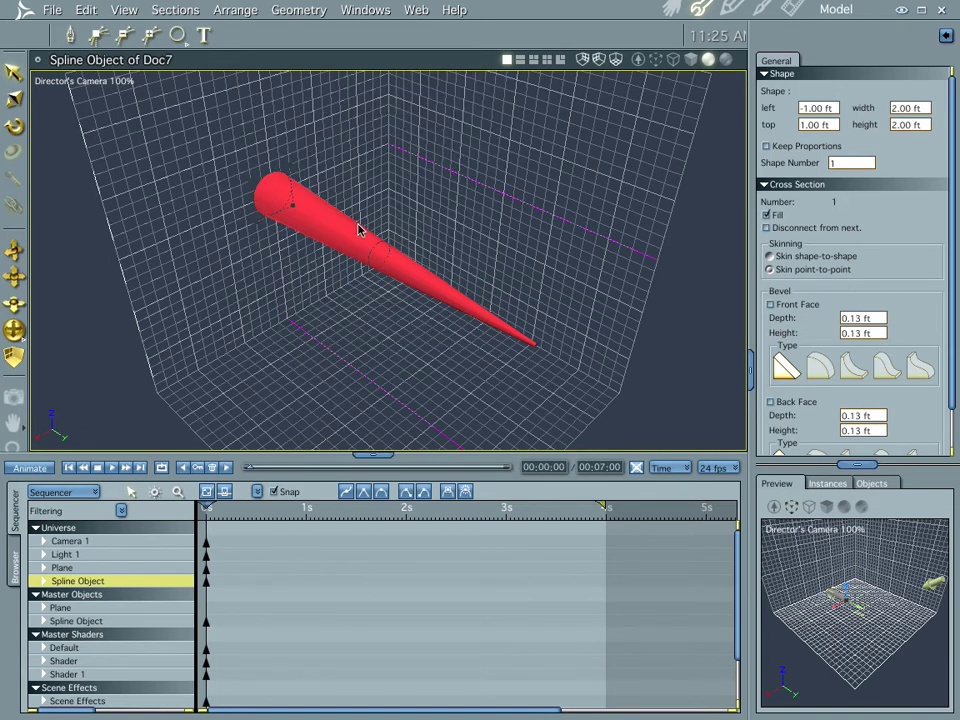
{"action": "left_click", "coordinate": [380, 255]}
{"action": "left_click", "coordinate": [280, 198]}
{"action": "left_click", "coordinate": [404, 262]}
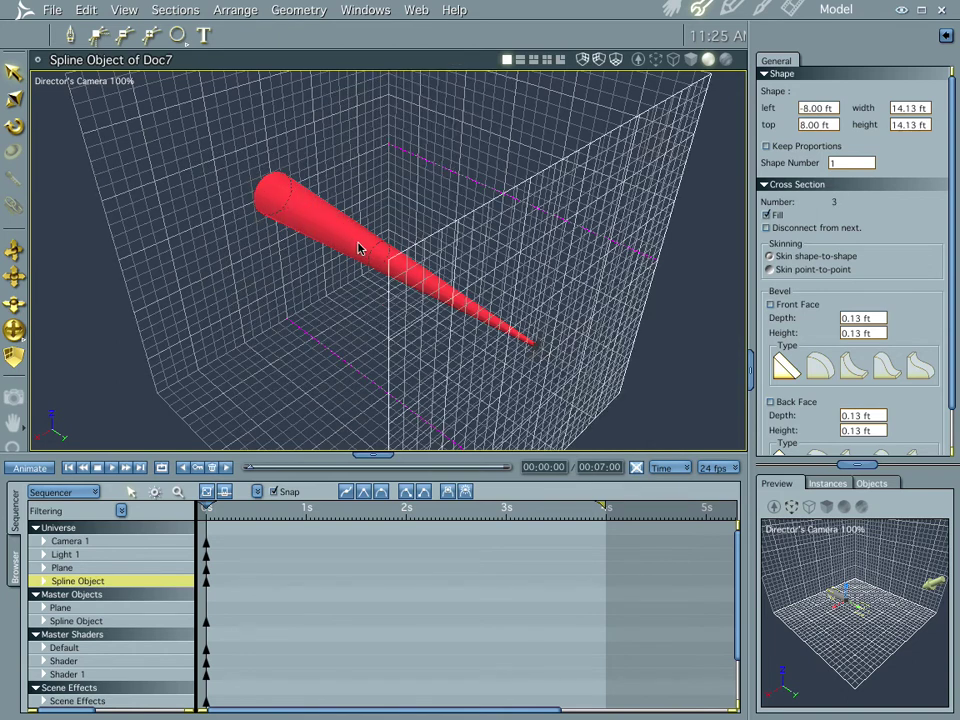
{"action": "left_click_drag", "start_coordinate": [360, 248], "coordinate": [407, 242]}
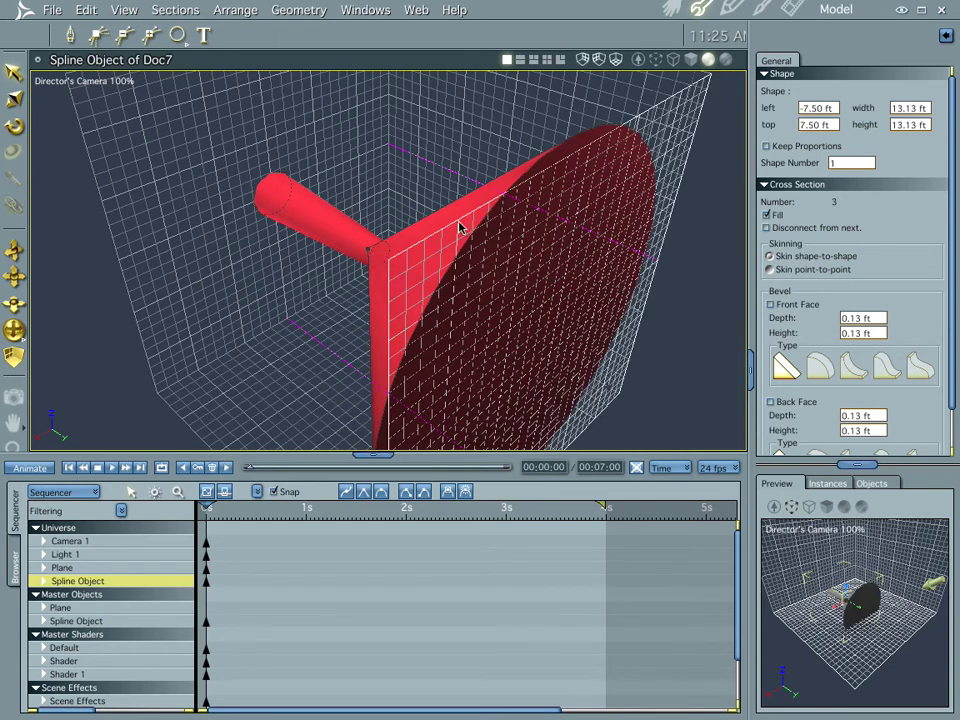
{"action": "key", "text": "ctrl+z"}
{"action": "key", "text": "ctrl+z"}
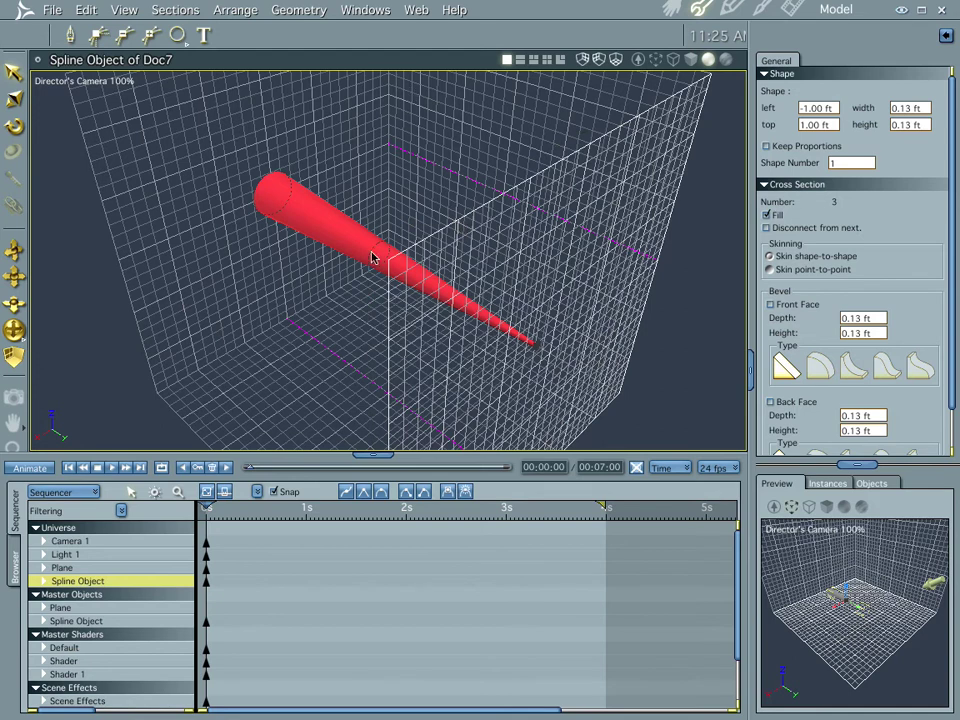
Step: Make the middle sweep-path point a smooth point and set the animation time to 1 second
{"action": "left_click", "coordinate": [510, 220]}
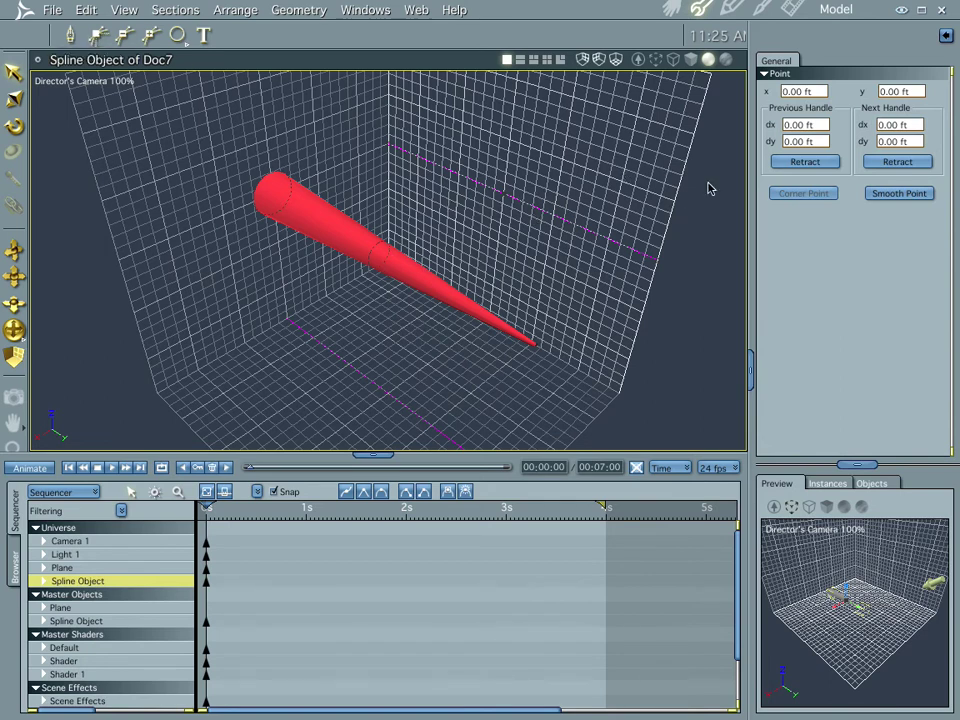
{"action": "left_click", "coordinate": [899, 195]}
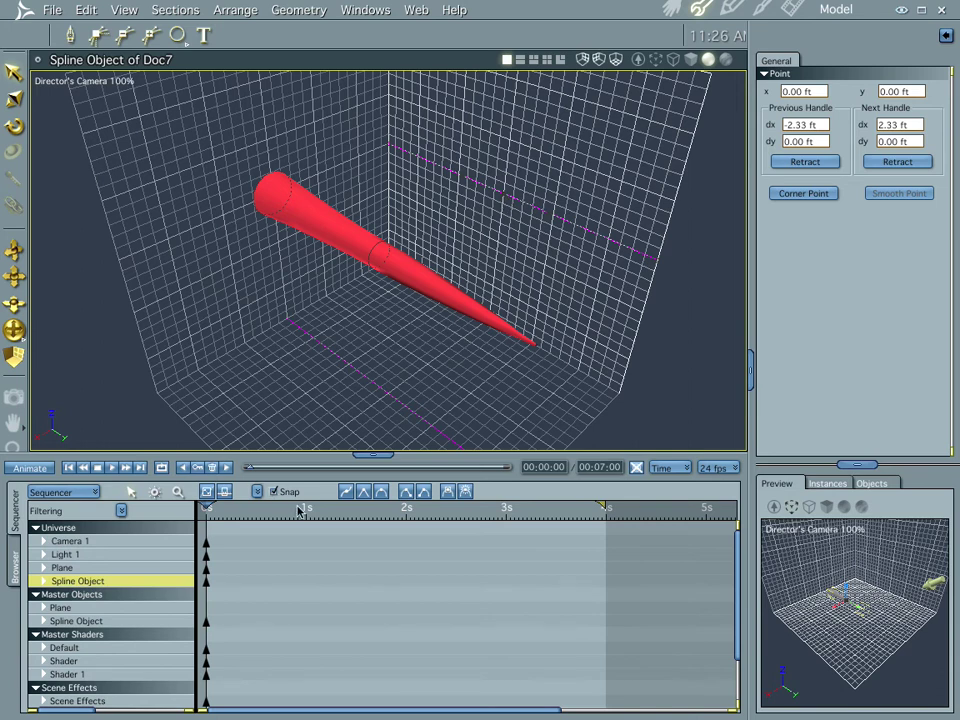
{"action": "left_click_drag", "start_coordinate": [205, 507], "coordinate": [306, 511]}
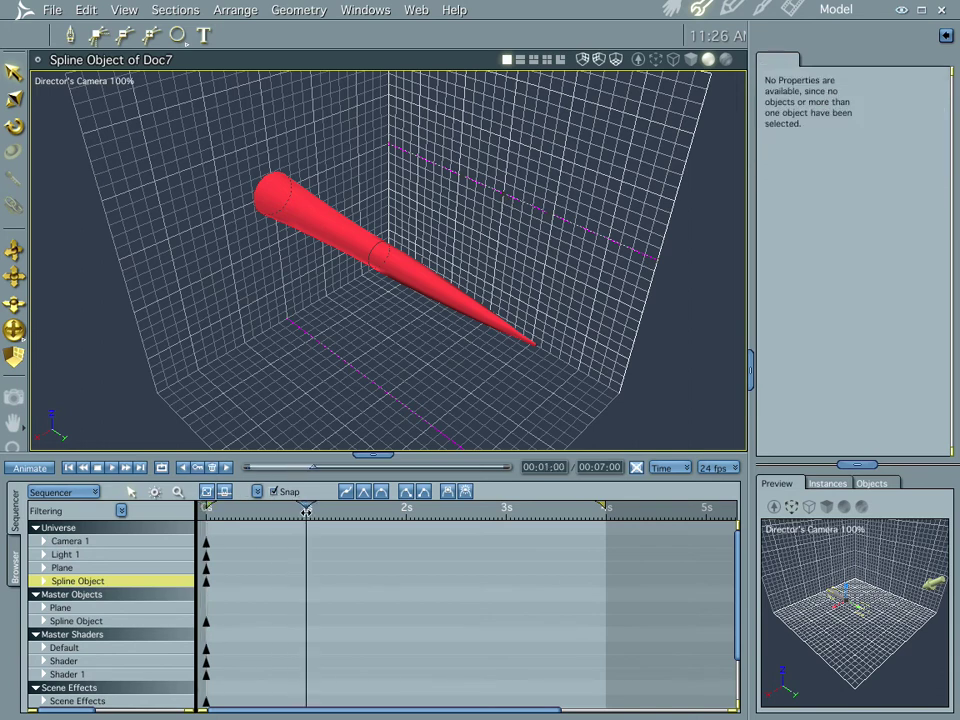
Step: Bend the spike by raising the middle path point at 1 s, then lowering it to -0.50 ft at 2 s
{"action": "left_click", "coordinate": [510, 200]}
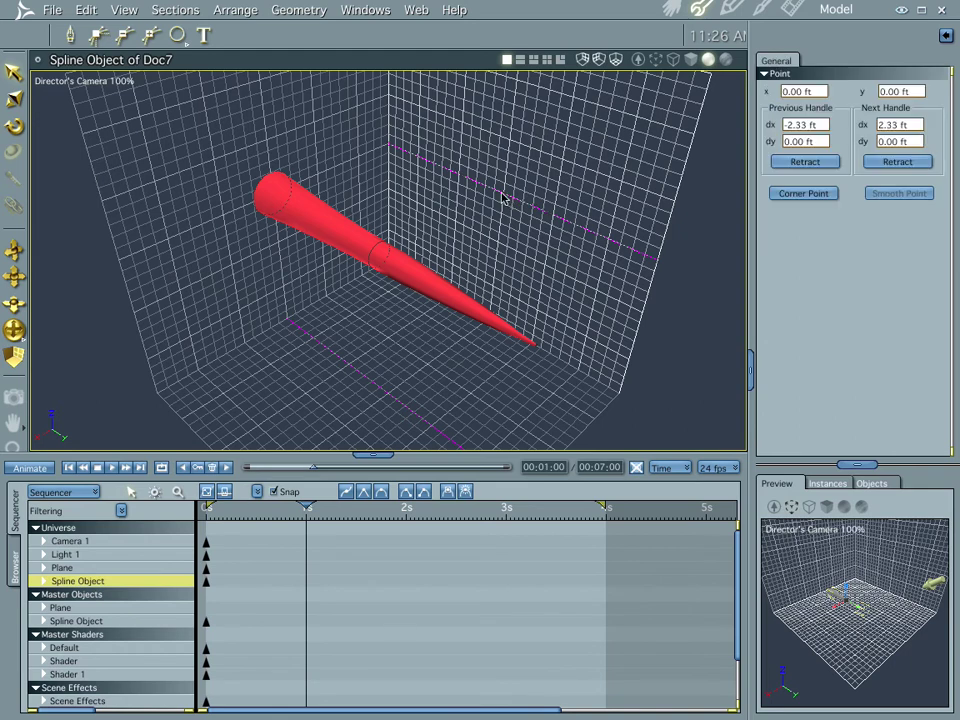
{"action": "left_click_drag", "start_coordinate": [505, 198], "coordinate": [503, 171]}
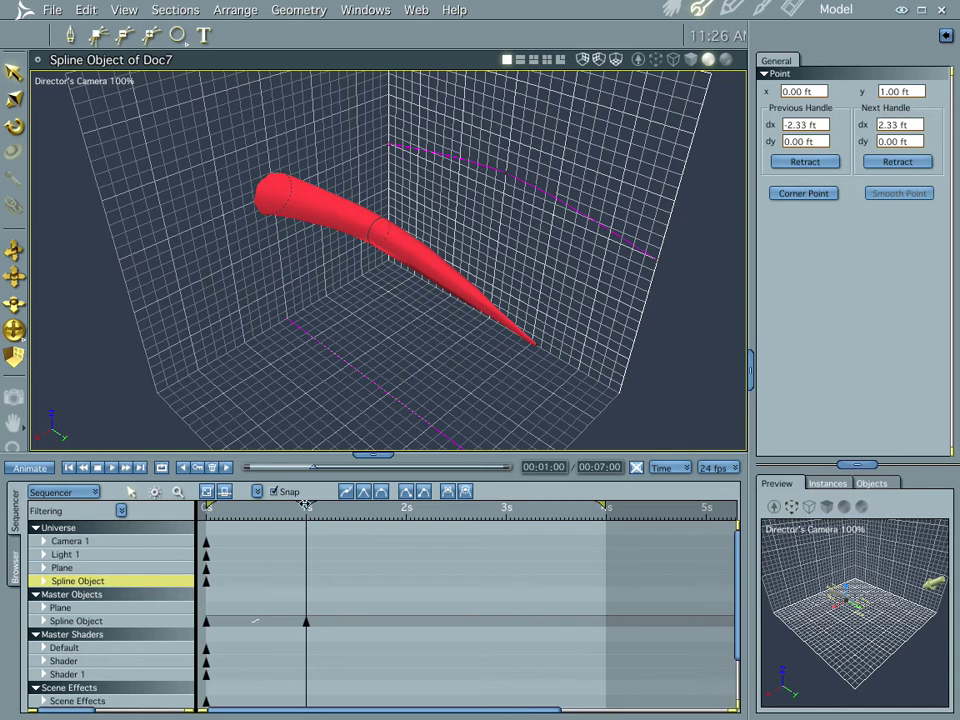
{"action": "left_click_drag", "start_coordinate": [306, 507], "coordinate": [406, 508]}
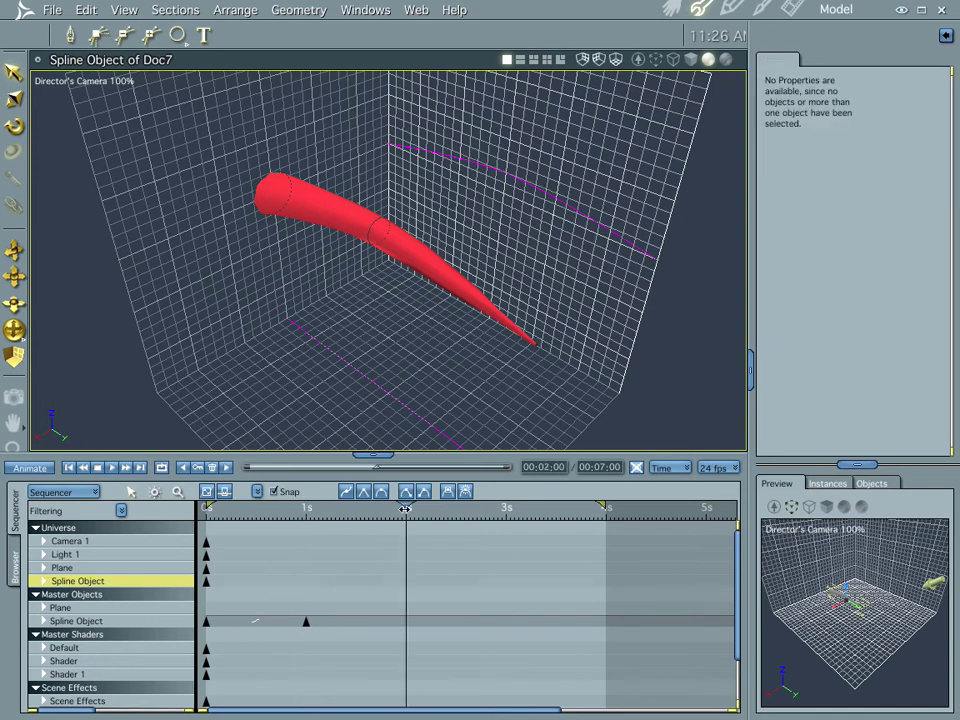
{"action": "left_click", "coordinate": [388, 146]}
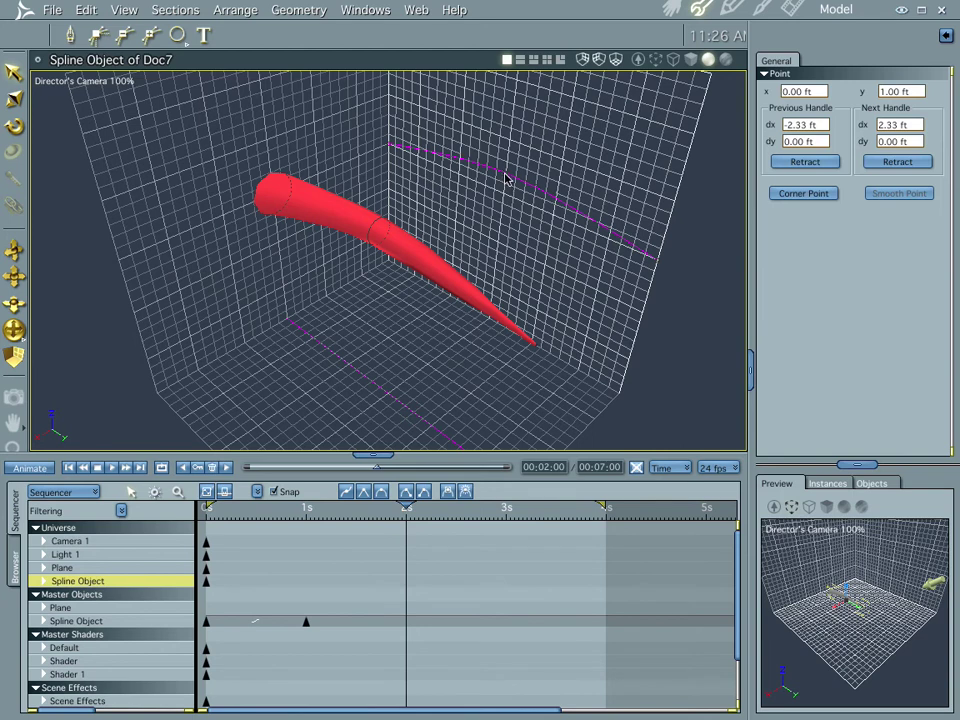
{"action": "left_click_drag", "start_coordinate": [505, 178], "coordinate": [500, 207]}
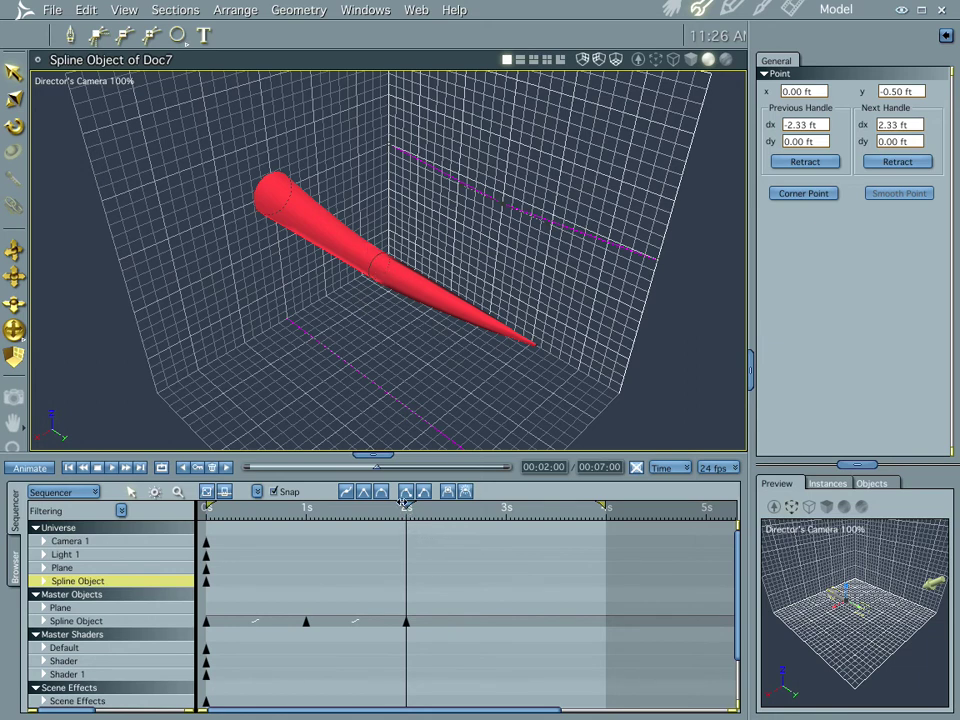
Step: Key the point at 3 s, straighten the tail at 4 s, and scrub back to check
{"action": "left_click_drag", "start_coordinate": [403, 503], "coordinate": [502, 507]}
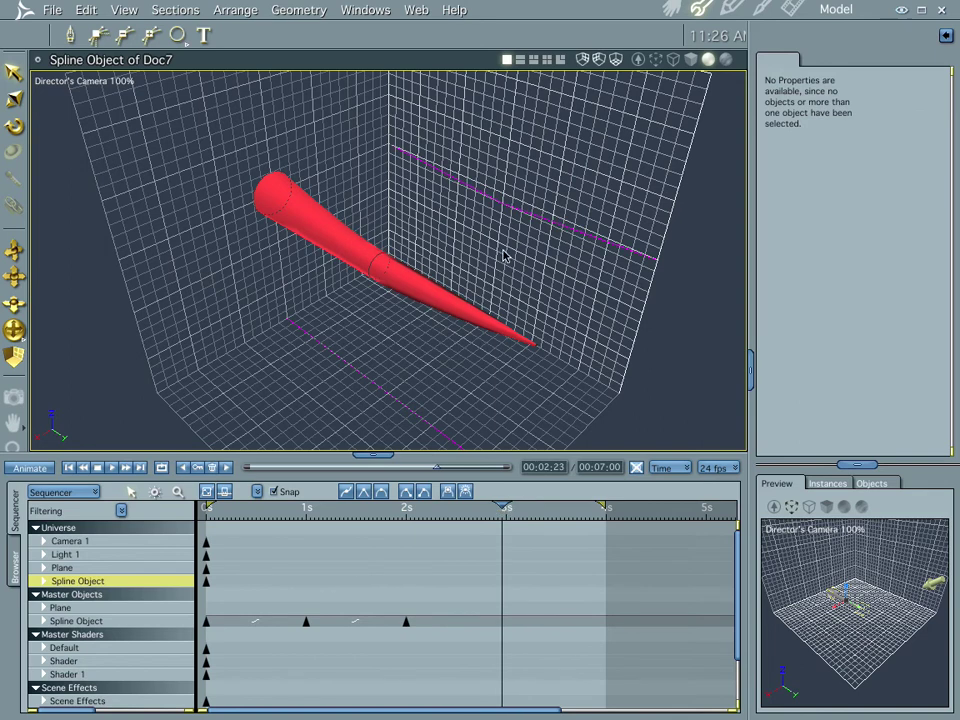
{"action": "left_click", "coordinate": [501, 208]}
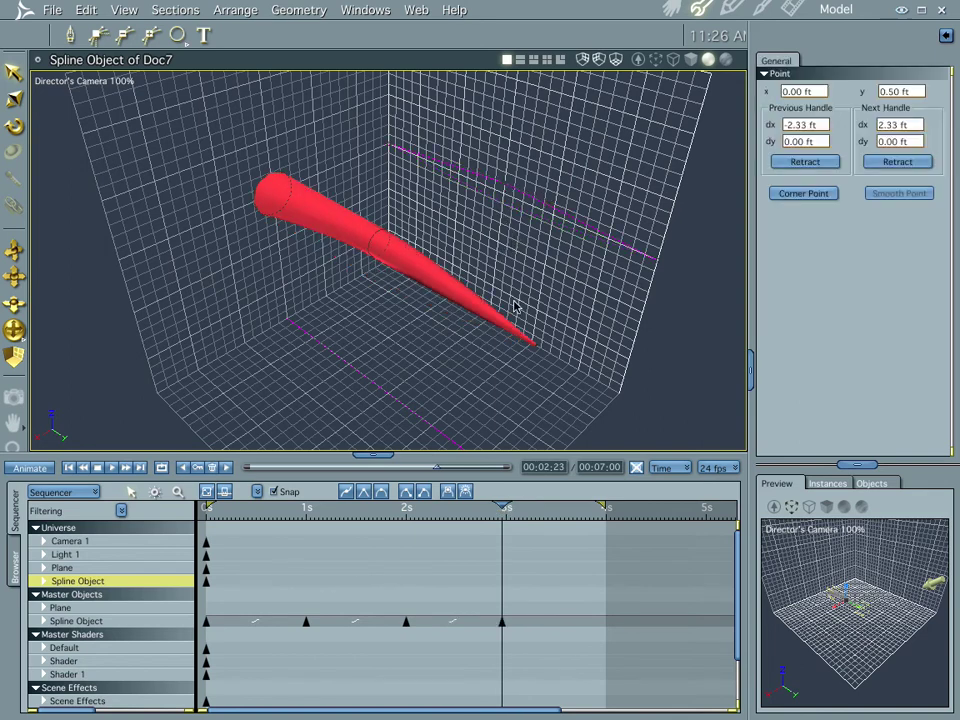
{"action": "left_click_drag", "start_coordinate": [501, 502], "coordinate": [606, 502]}
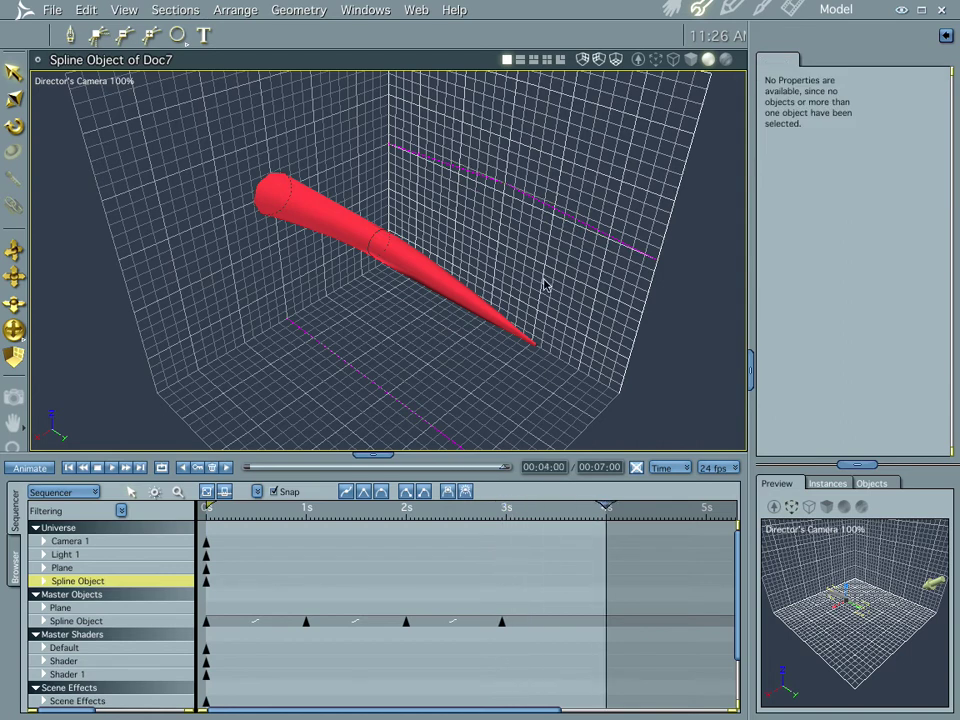
{"action": "left_click", "coordinate": [505, 189]}
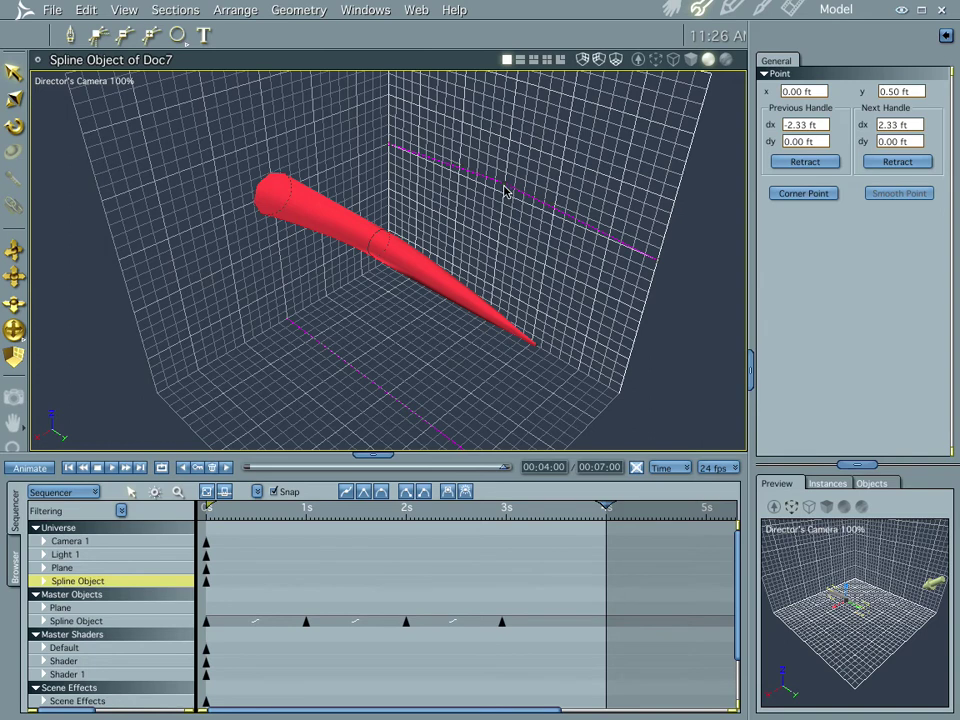
{"action": "left_click_drag", "start_coordinate": [503, 194], "coordinate": [506, 257]}
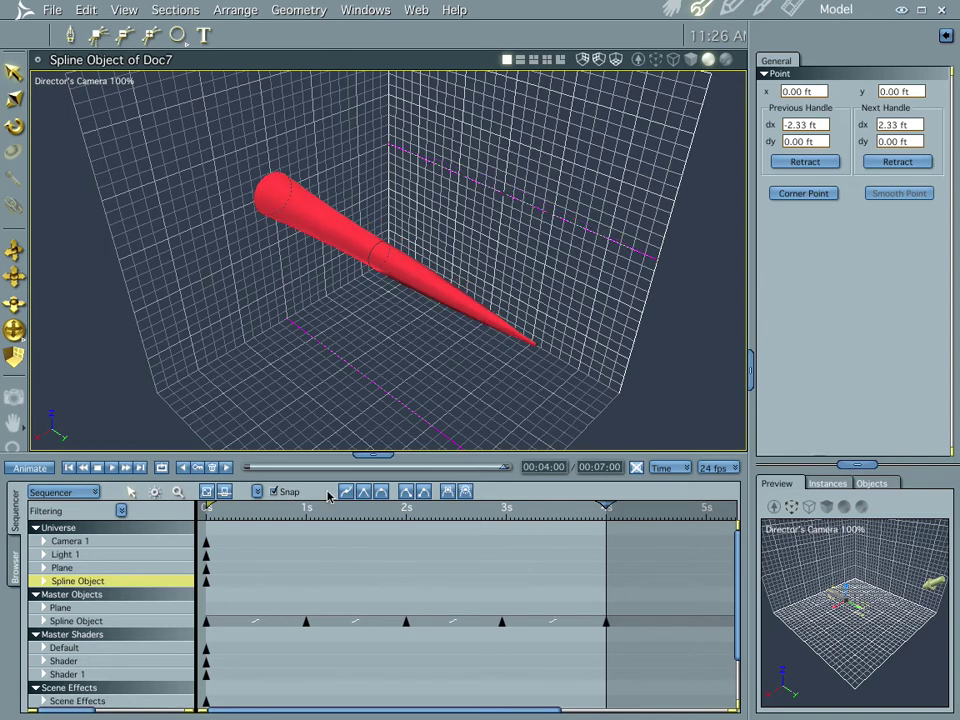
{"action": "left_click_drag", "start_coordinate": [503, 471], "coordinate": [414, 469]}
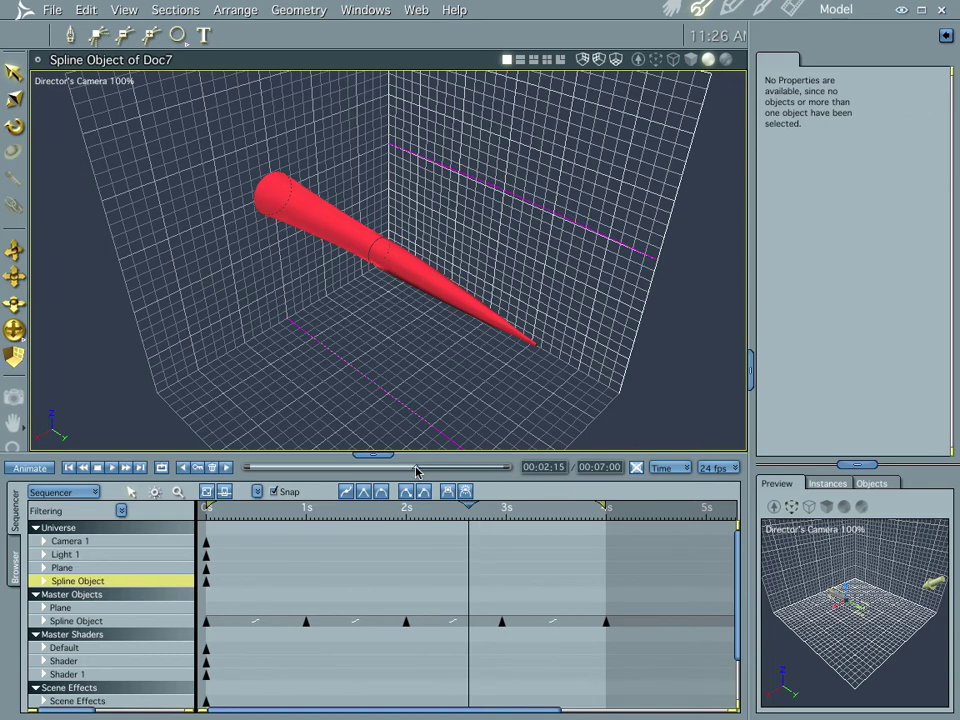
{"action": "left_click", "coordinate": [114, 468]}
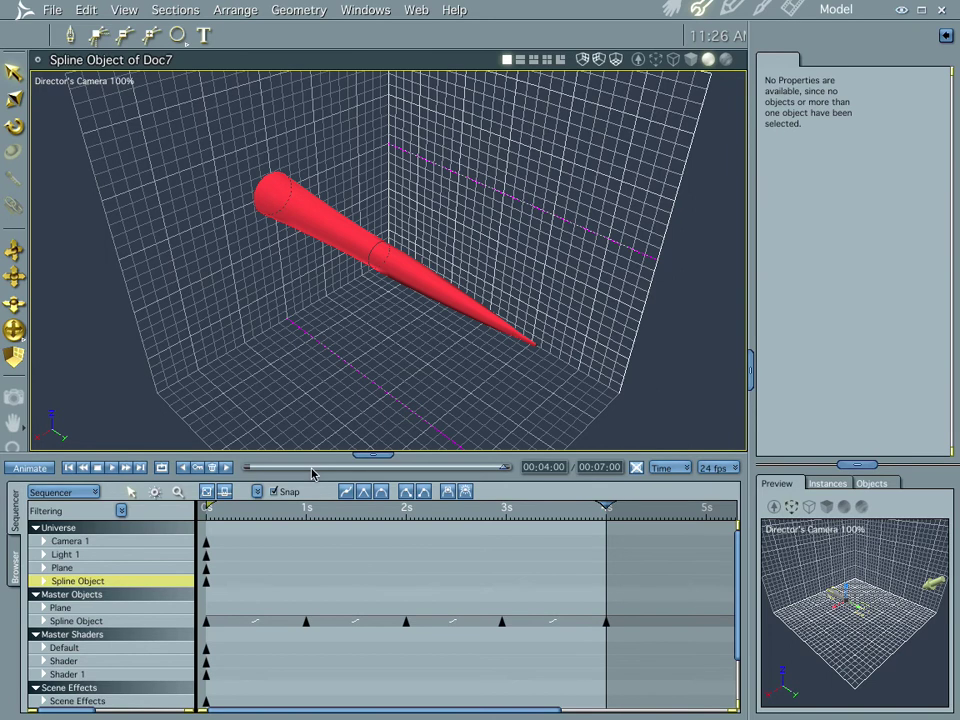
{"action": "left_click", "coordinate": [308, 468]}
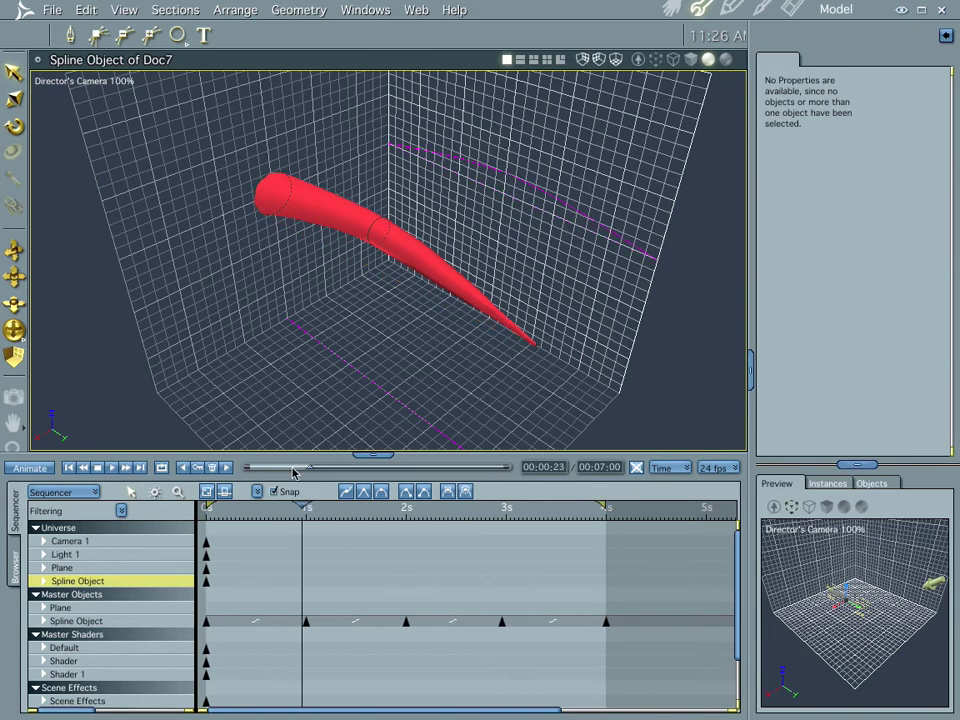
{"action": "left_click", "coordinate": [294, 473]}
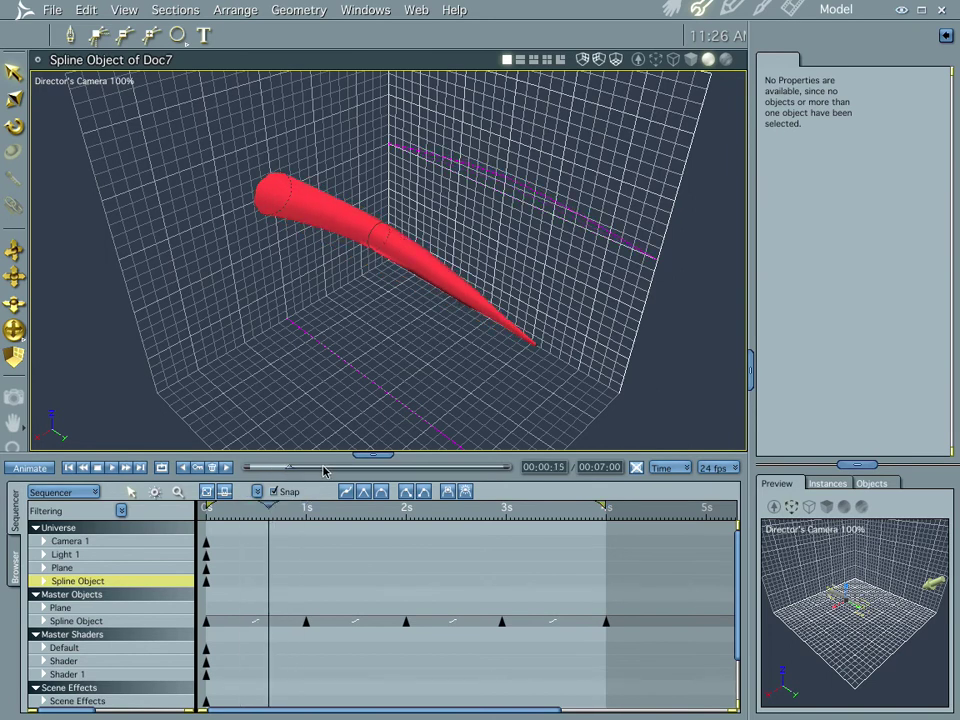
{"action": "left_click_drag", "start_coordinate": [323, 471], "coordinate": [394, 480]}
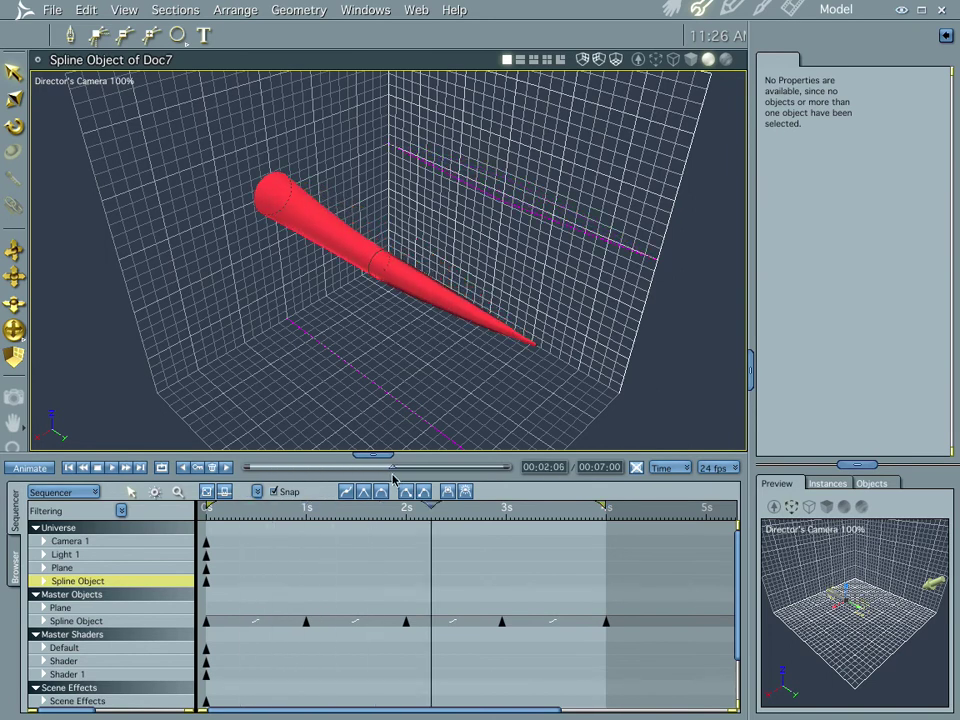
{"action": "left_click", "coordinate": [465, 473]}
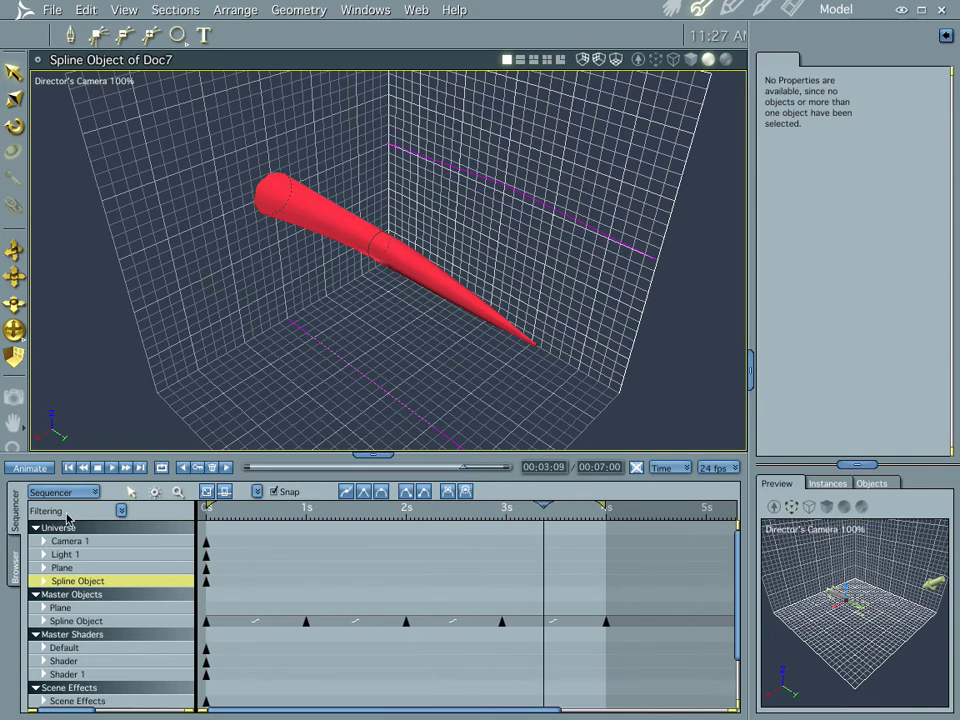
{"action": "left_click", "coordinate": [69, 467]}
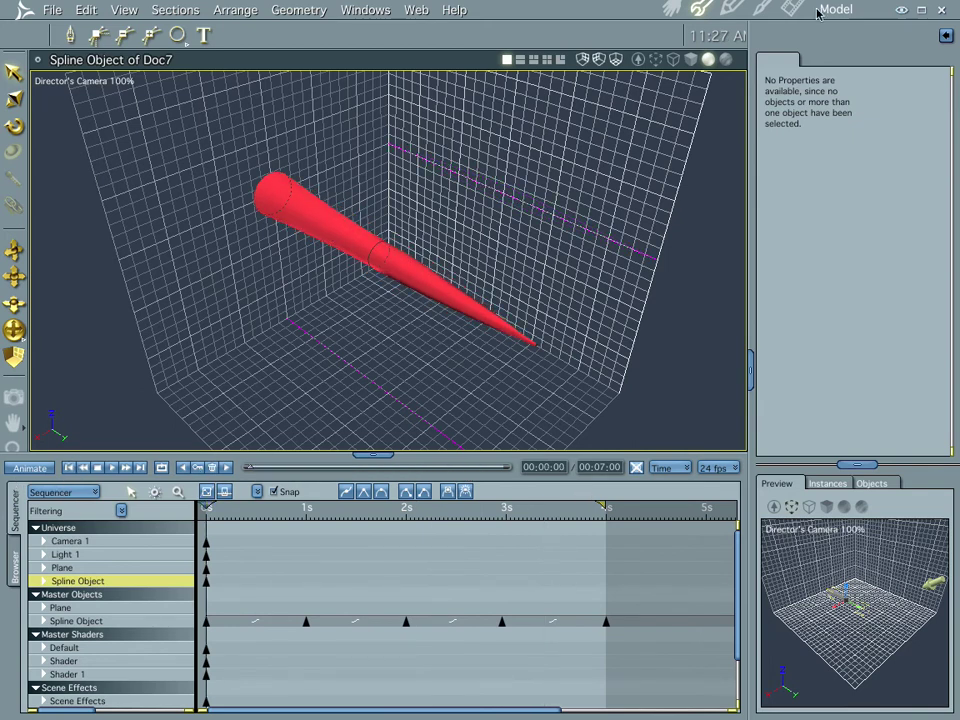
Step: In the Assemble room, set the spline cone's Overall scale to 16 and view through Director's Camera
{"action": "left_click", "coordinate": [671, 8]}
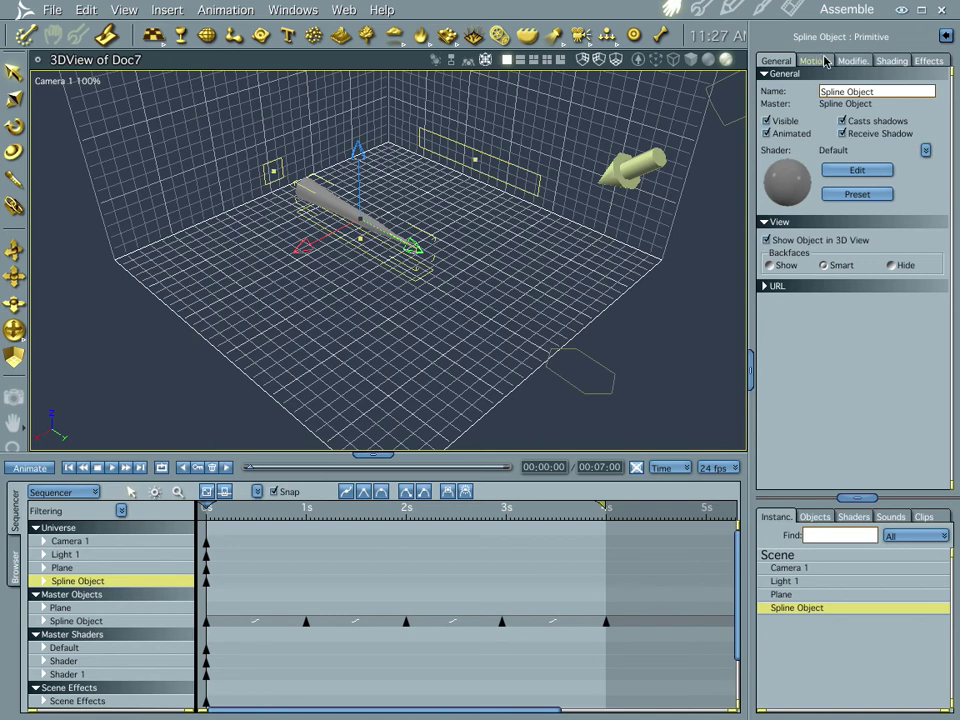
{"action": "left_click", "coordinate": [377, 453]}
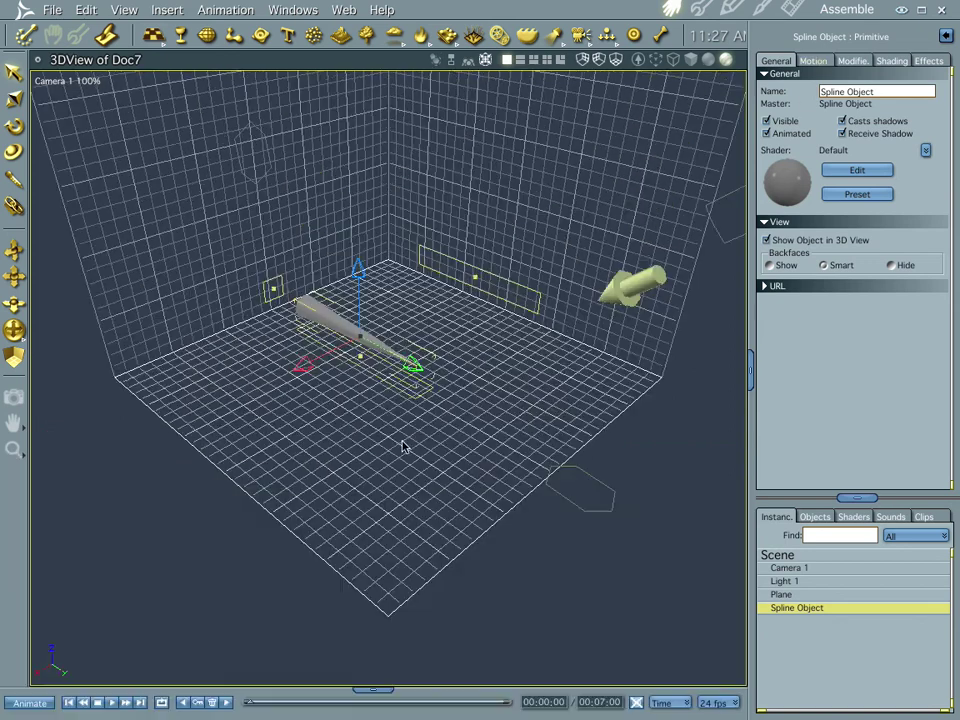
{"action": "left_click", "coordinate": [815, 61]}
{"action": "left_click", "coordinate": [803, 268]}
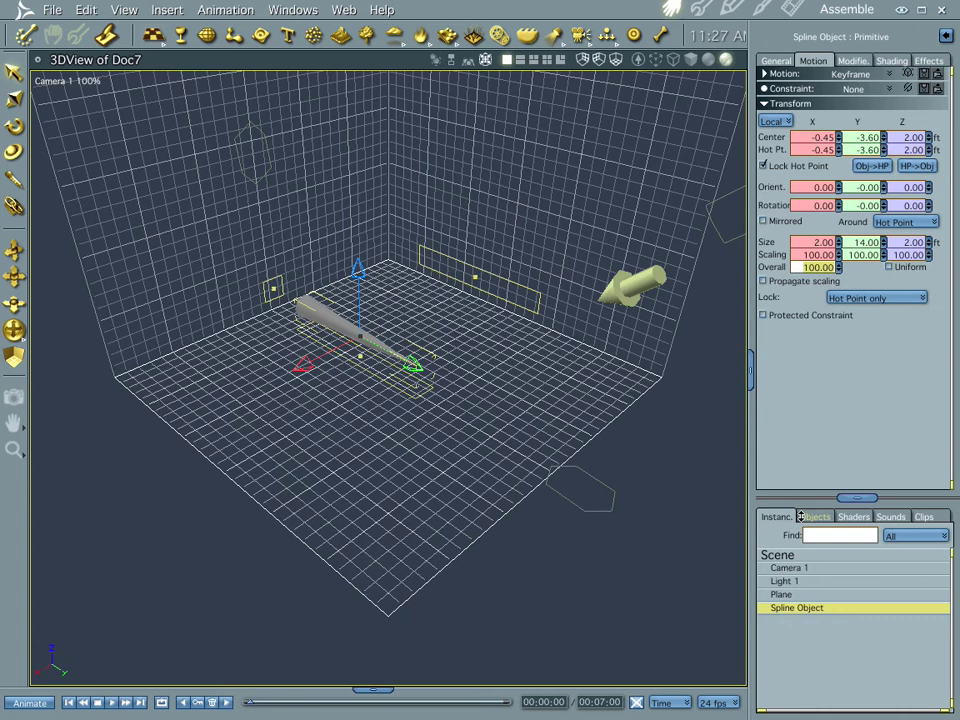
{"action": "key", "text": "BackSpace"}
{"action": "type", "text": ".16"}
{"action": "key", "text": "Return"}
{"action": "type", "text": "16"}
{"action": "key", "text": "Return"}
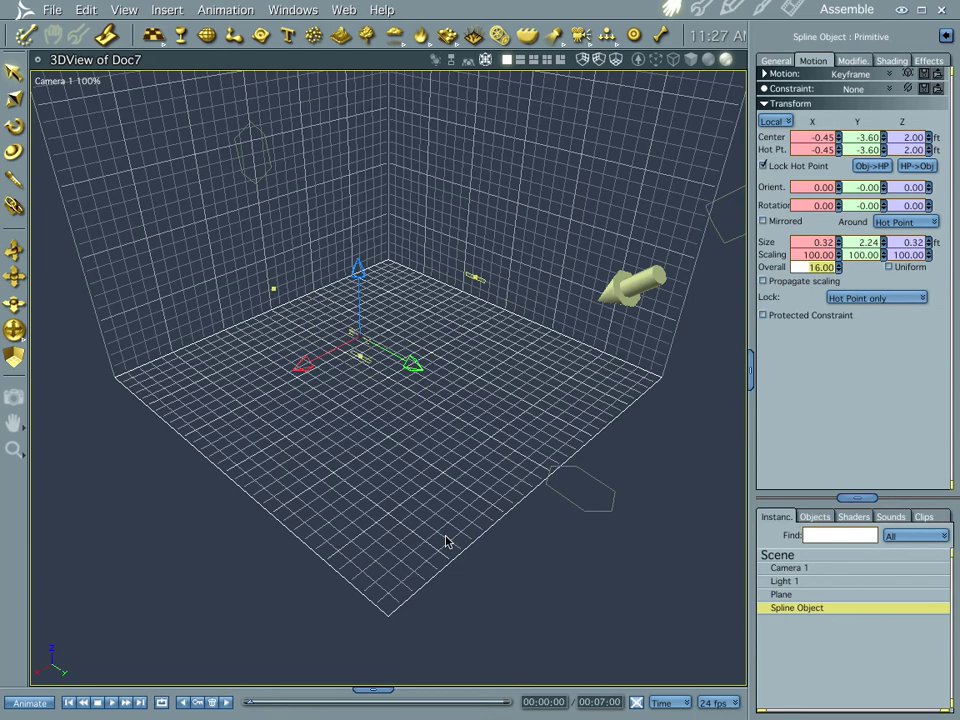
{"action": "left_click", "coordinate": [52, 80]}
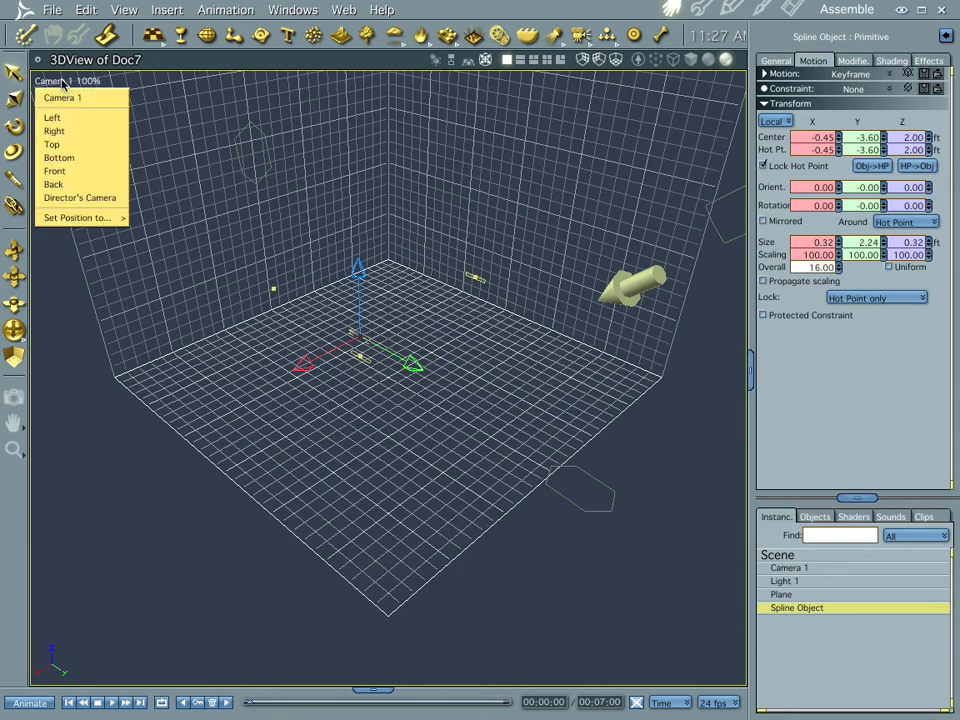
{"action": "left_click", "coordinate": [79, 198]}
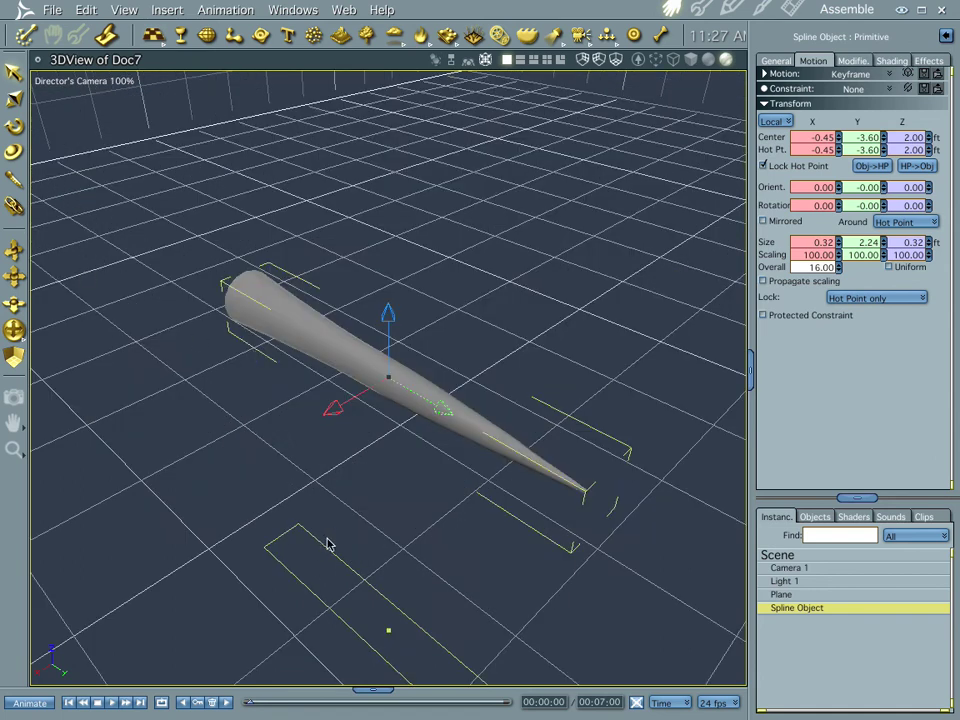
Step: Apply the green Shader 1 to the spline cone, preview its bend over time, then rewind
{"action": "left_click", "coordinate": [850, 516]}
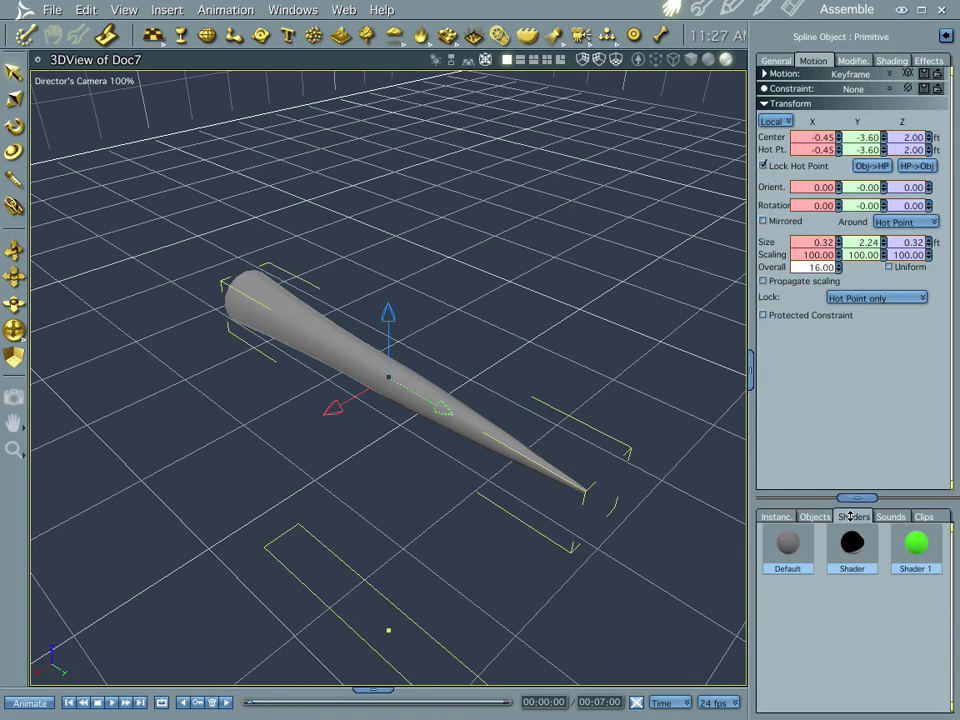
{"action": "left_click_drag", "start_coordinate": [916, 545], "coordinate": [466, 428]}
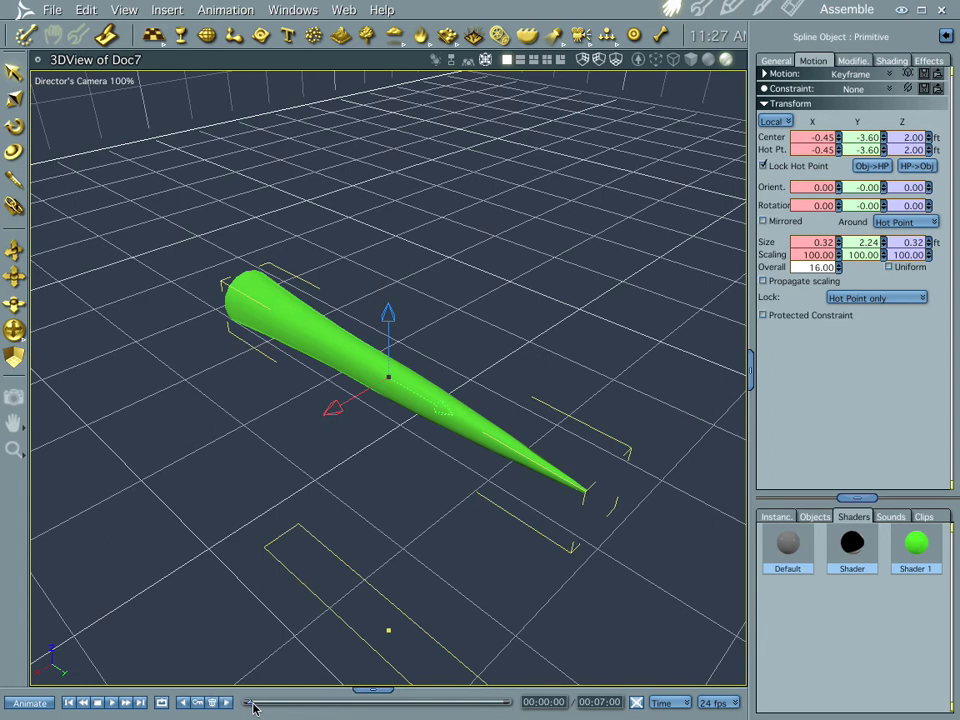
{"action": "left_click_drag", "start_coordinate": [253, 707], "coordinate": [318, 709]}
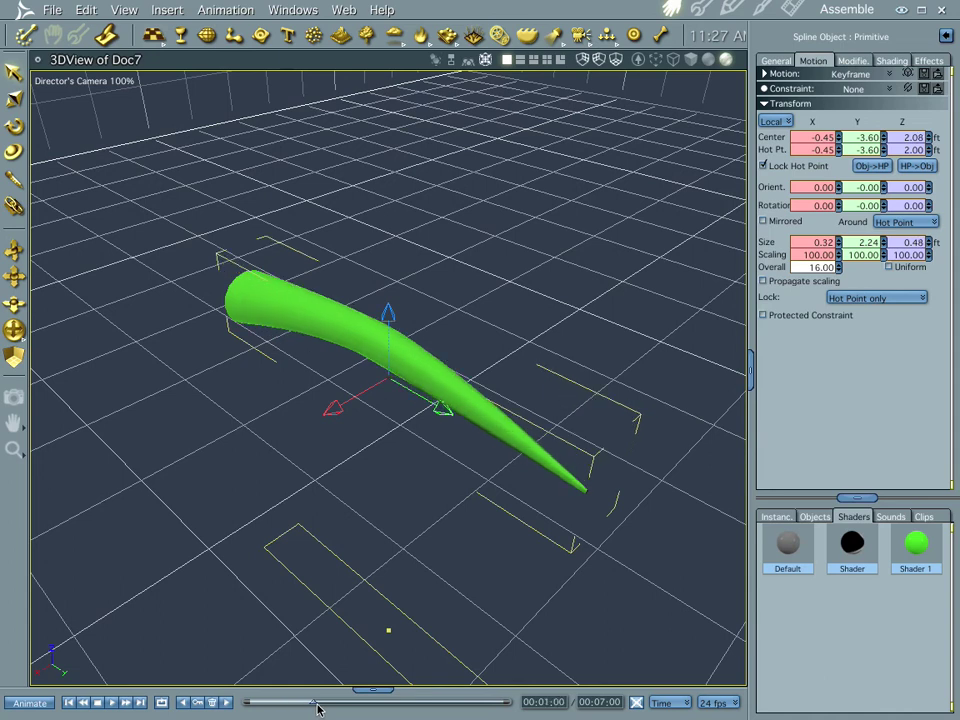
{"action": "left_click", "coordinate": [68, 703]}
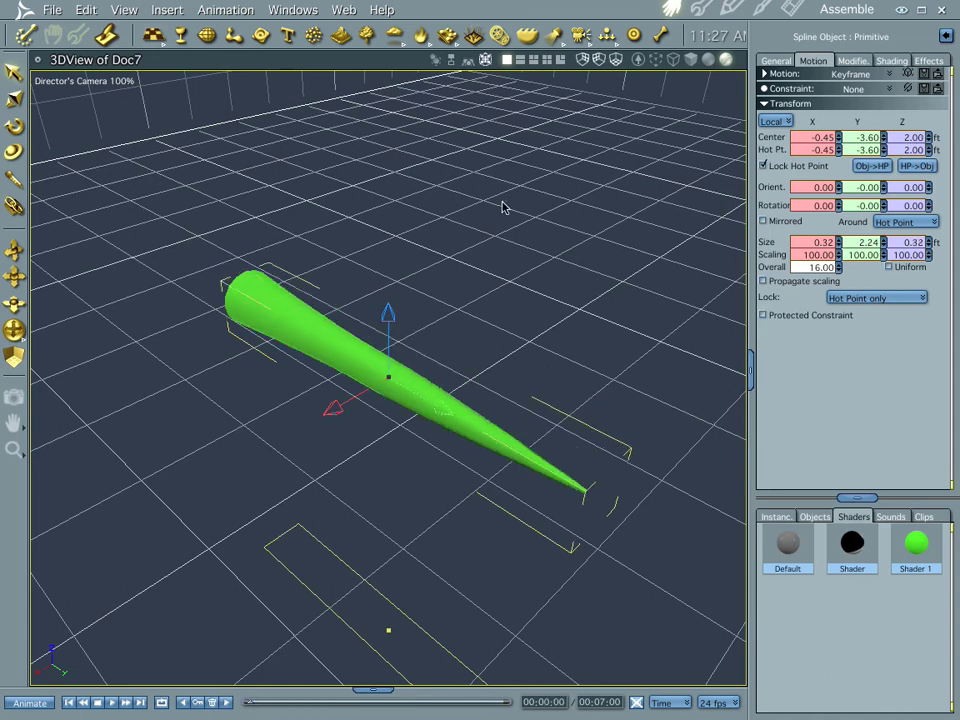
Step: Select the Plane in the Instances list, frame it, and make it visible in the scene
{"action": "left_click", "coordinate": [774, 516]}
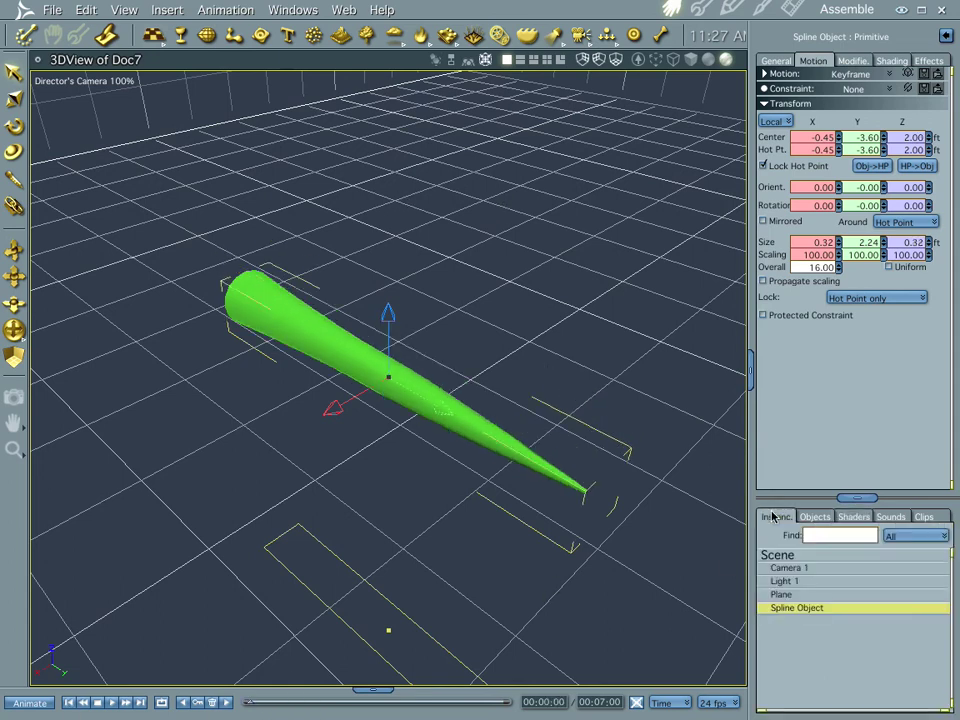
{"action": "left_click", "coordinate": [782, 596]}
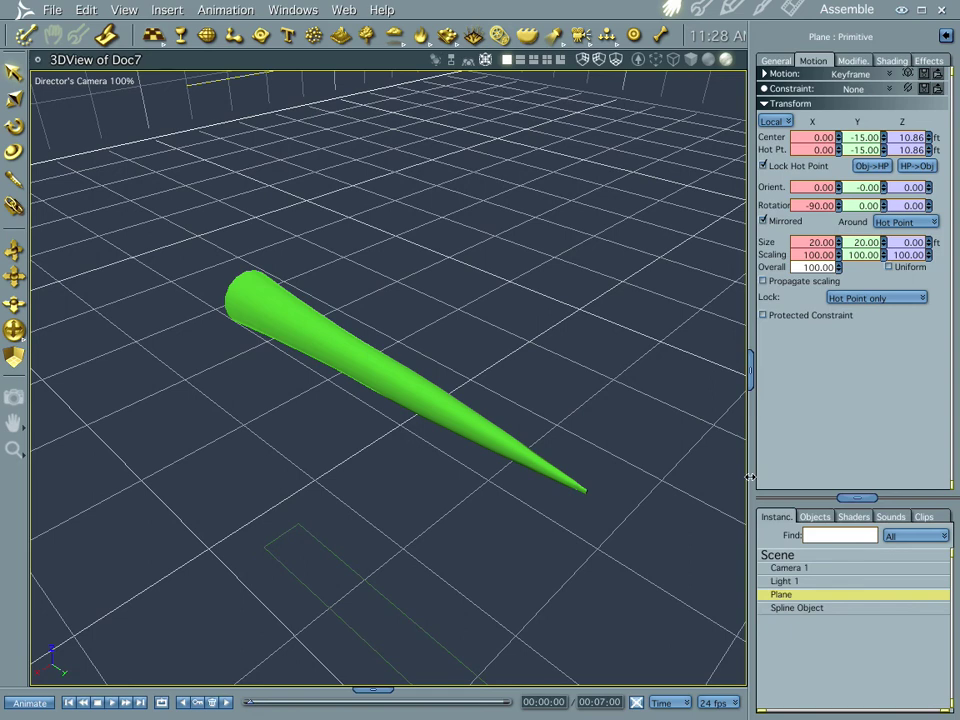
{"action": "key", "text": "ctrl+shift+c"}
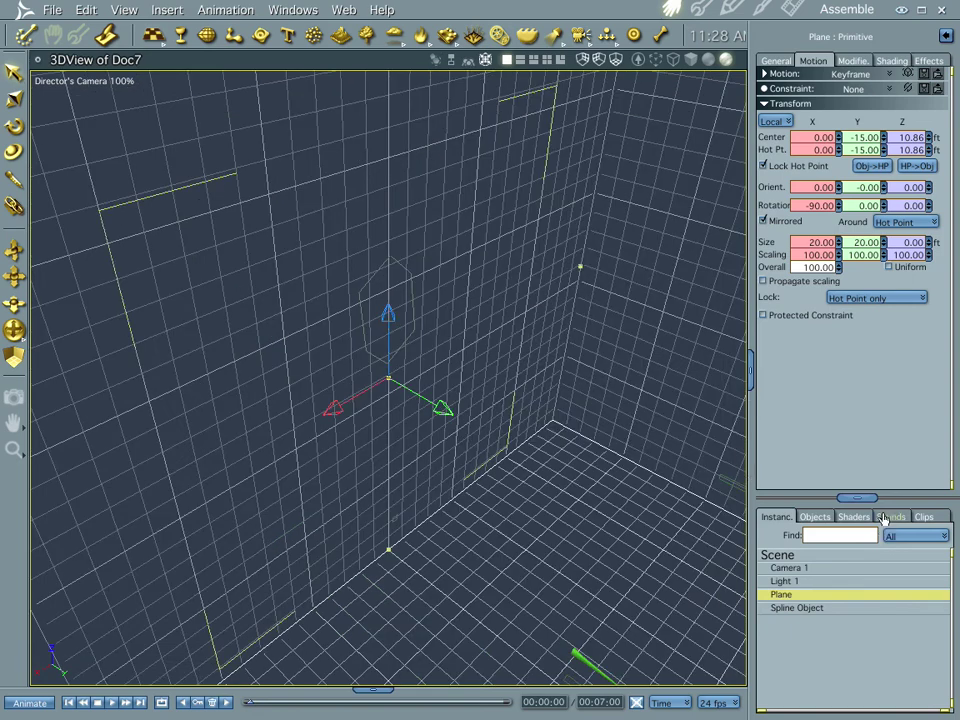
{"action": "left_click", "coordinate": [778, 61]}
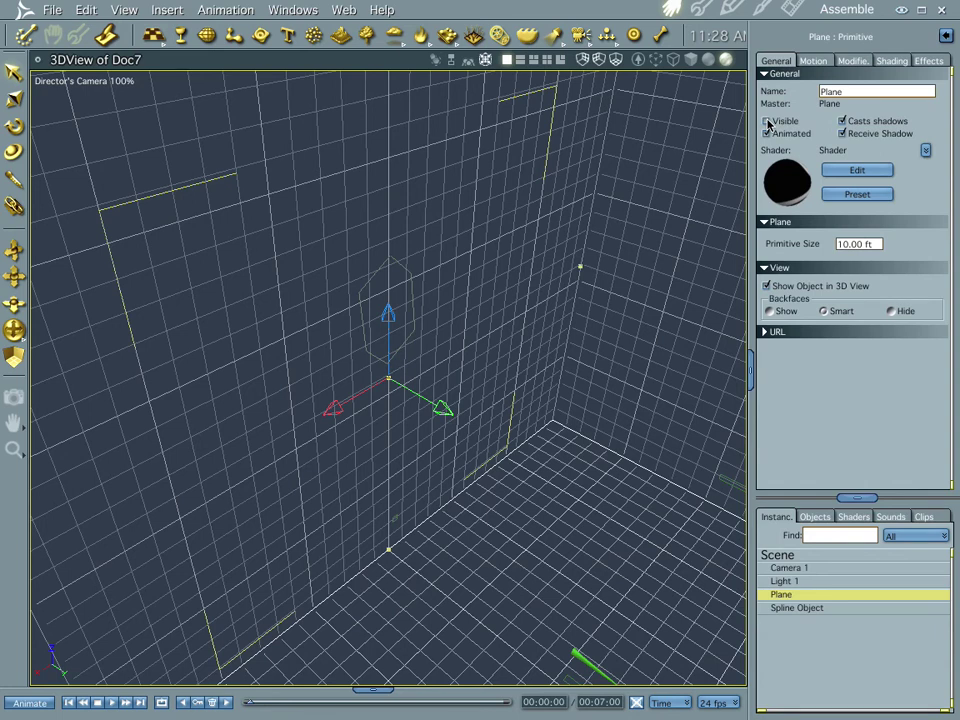
{"action": "left_click", "coordinate": [767, 121]}
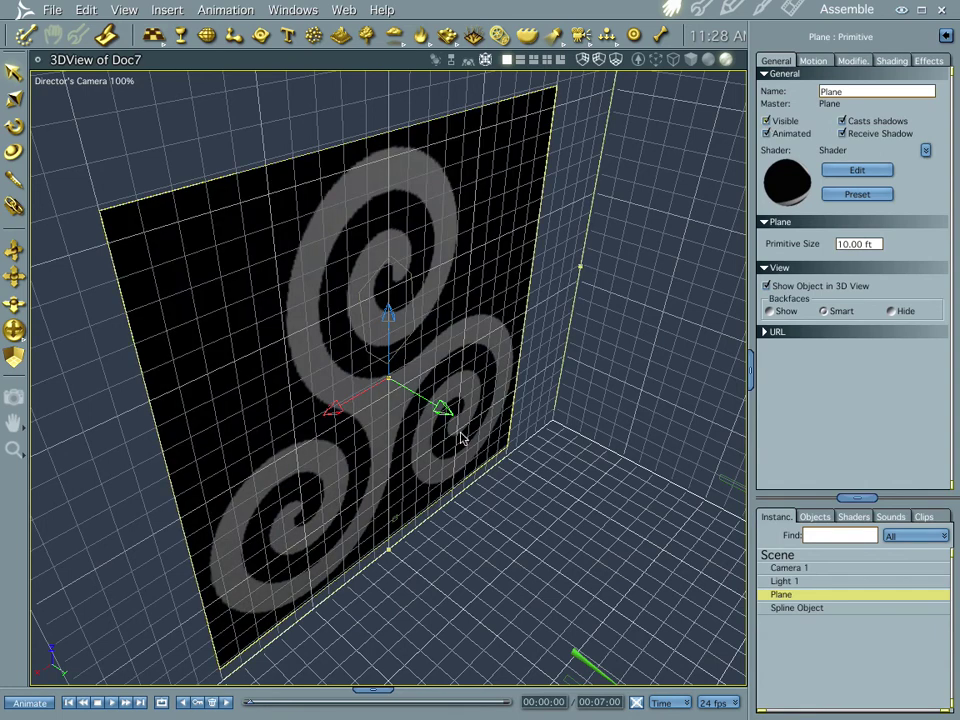
Step: Orbit to face the triskelion plane and check the Spline Object and Plane in the list
{"action": "middle_click_drag", "start_coordinate": [472, 493], "coordinate": [441, 455]}
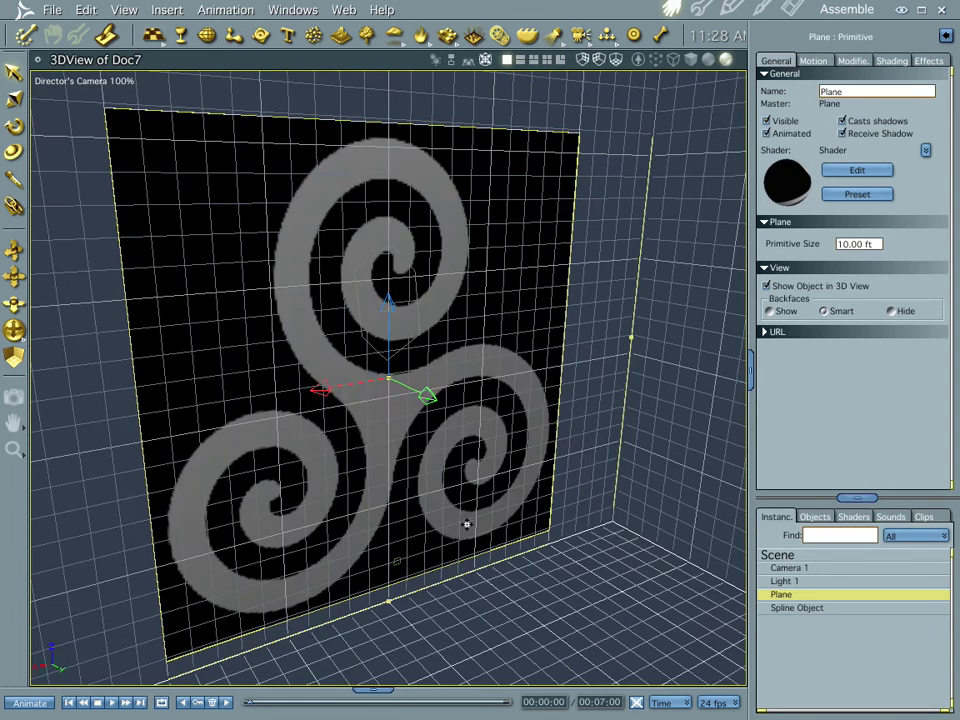
{"action": "middle_click_drag", "start_coordinate": [466, 523], "coordinate": [451, 510]}
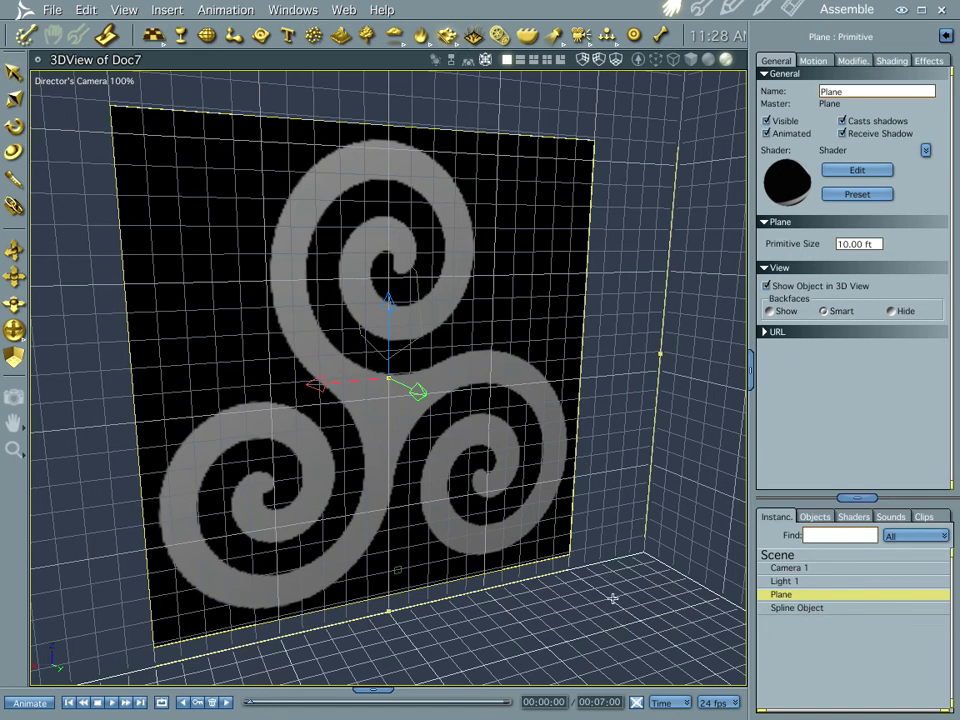
{"action": "left_click", "coordinate": [800, 607]}
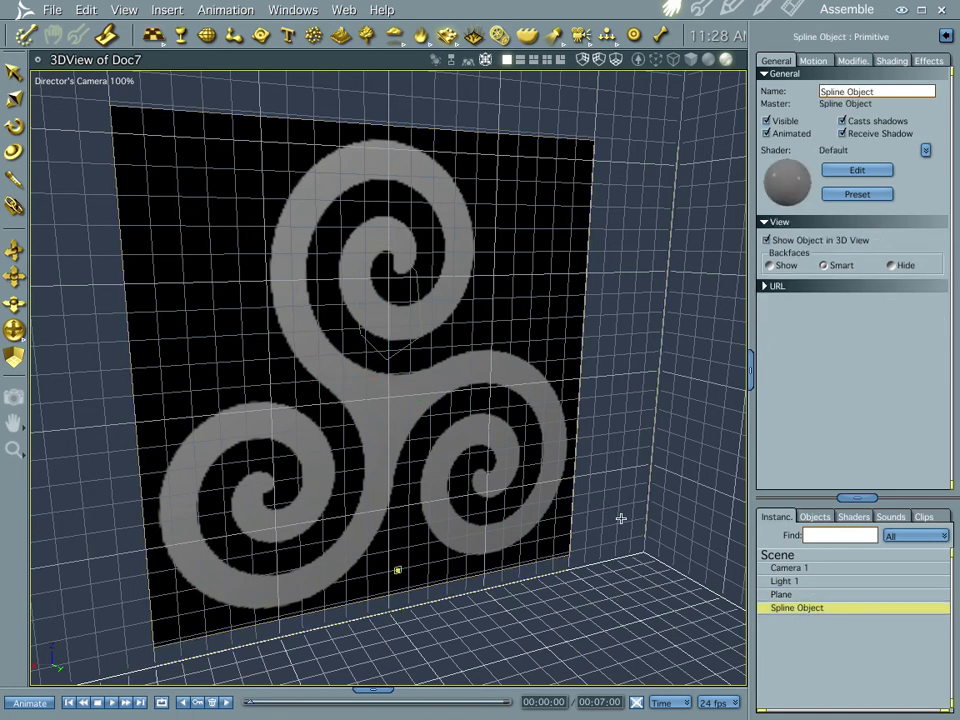
{"action": "left_click", "coordinate": [808, 596]}
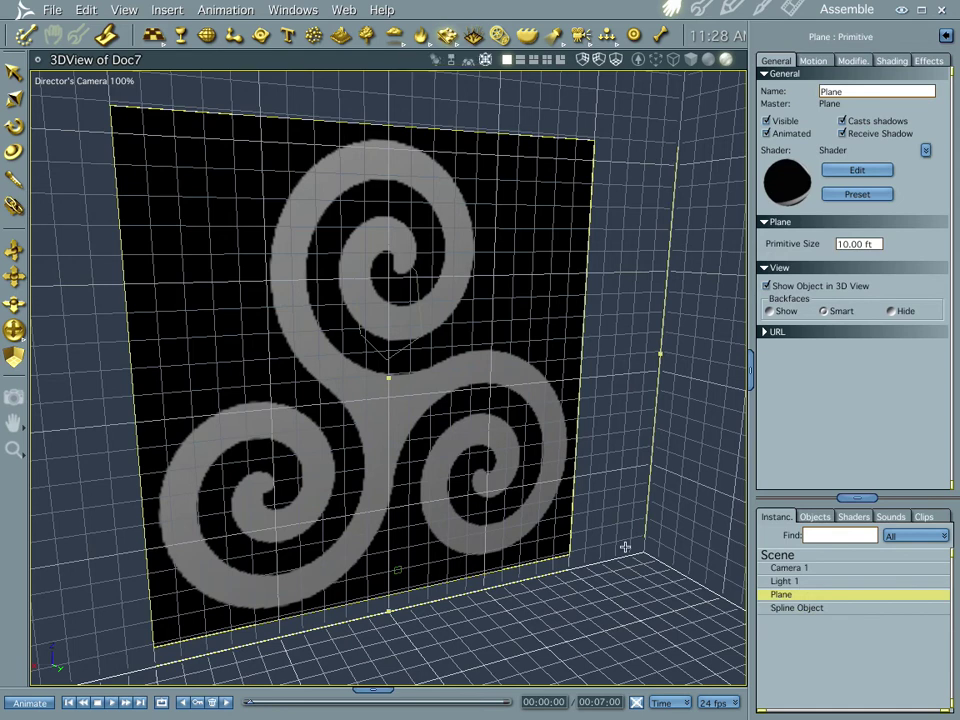
Step: Insert a Surface Replicator and choose the Plane as its source surface
{"action": "left_click", "coordinate": [618, 602]}
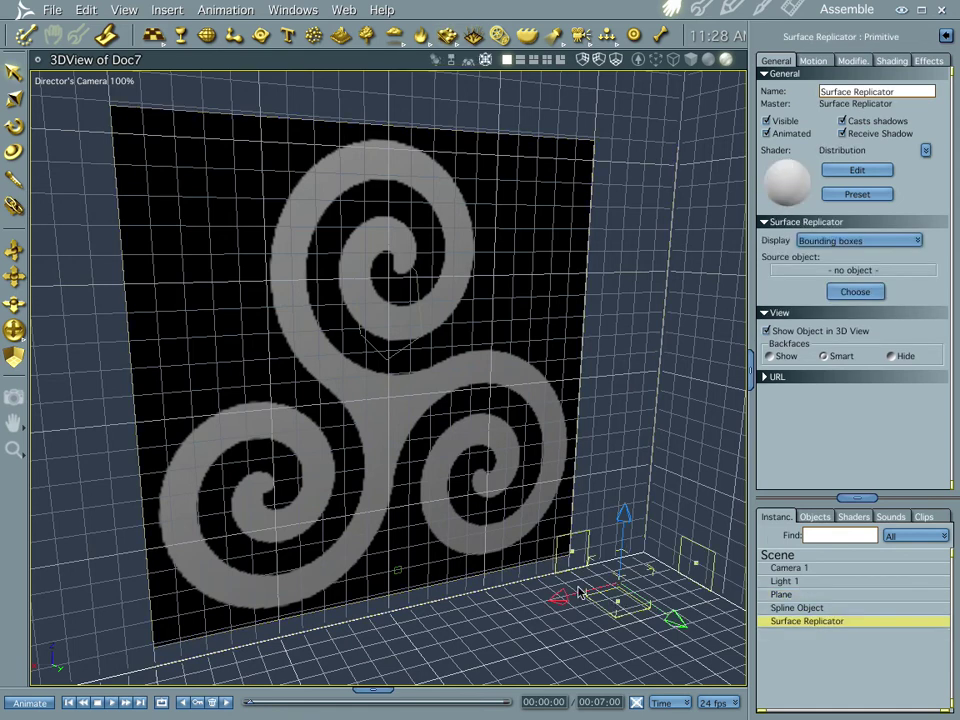
{"action": "left_click", "coordinate": [700, 8]}
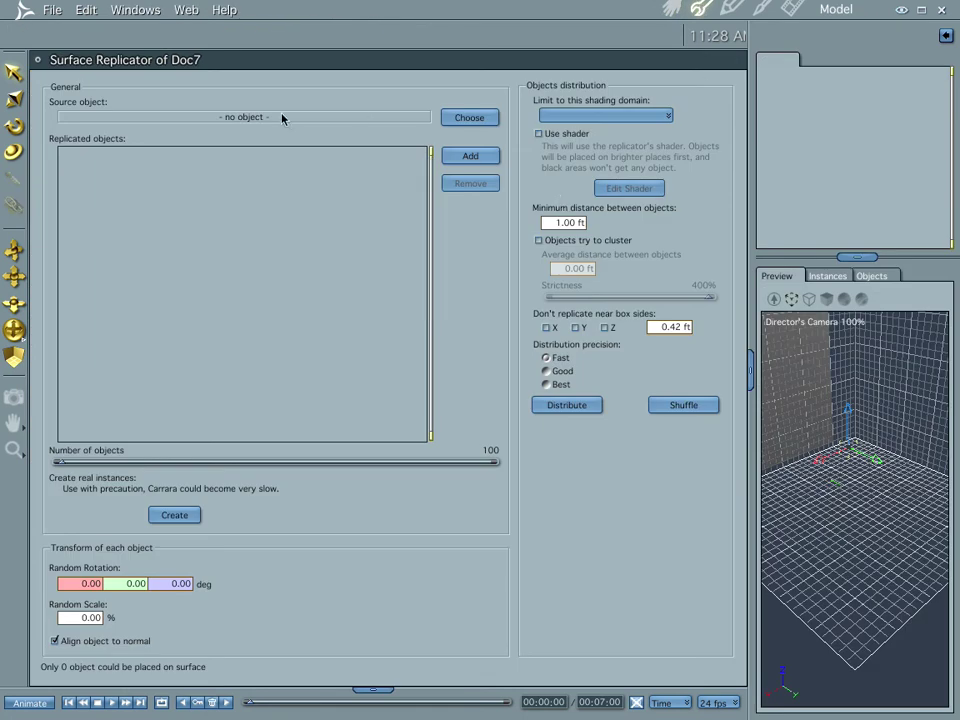
{"action": "left_click", "coordinate": [465, 117]}
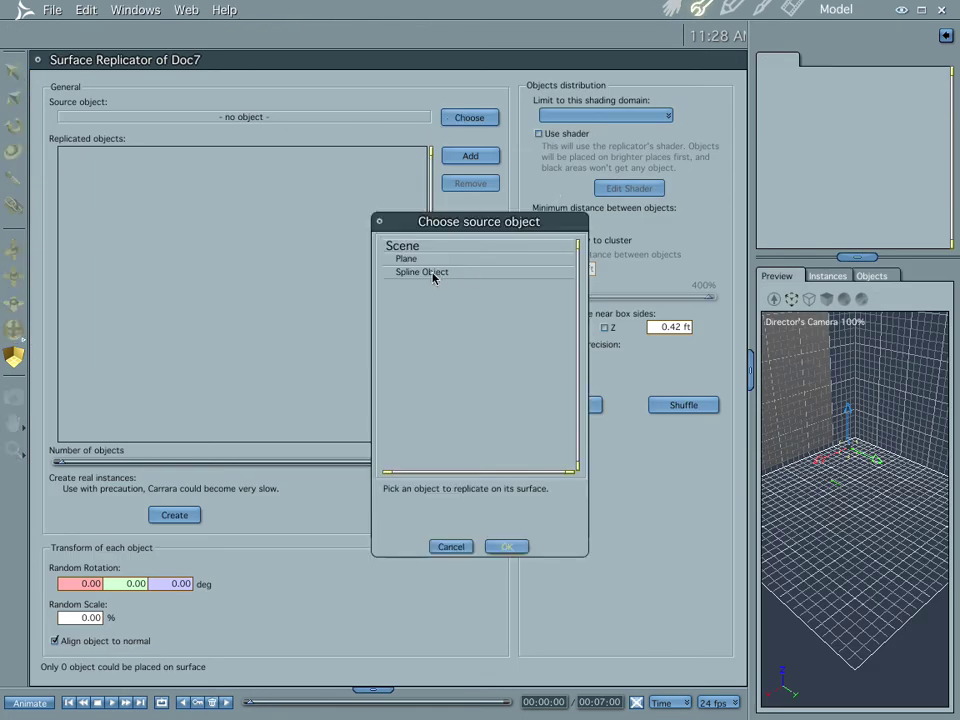
{"action": "left_click", "coordinate": [421, 260]}
{"action": "left_click", "coordinate": [506, 546]}
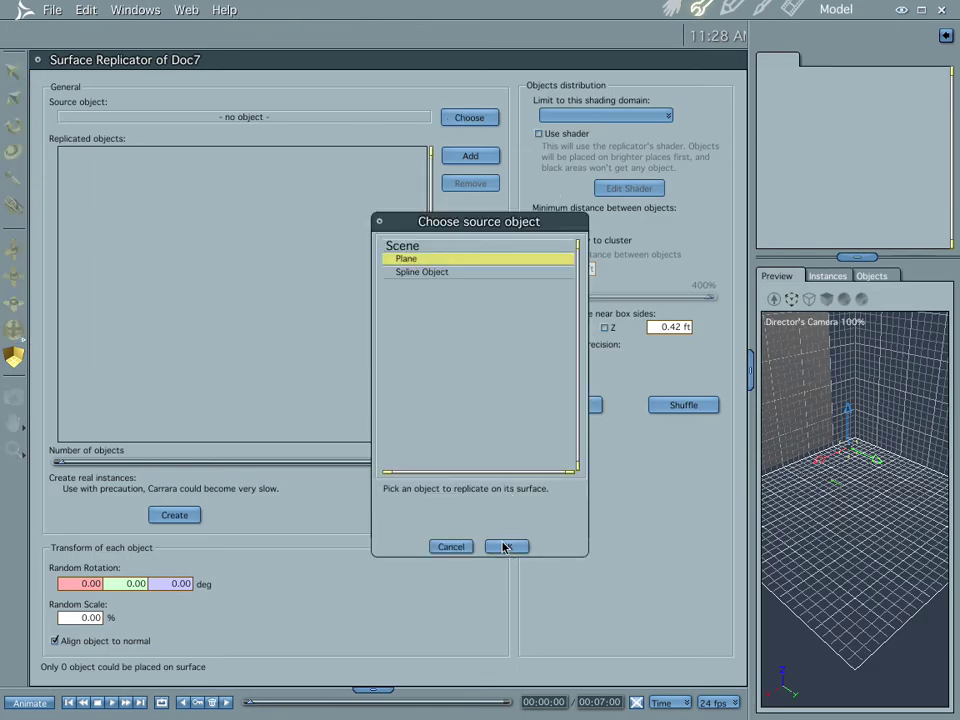
Step: Add the Spline Object as the replicated object and start rendering the animation in Assemble
{"action": "left_click", "coordinate": [465, 155]}
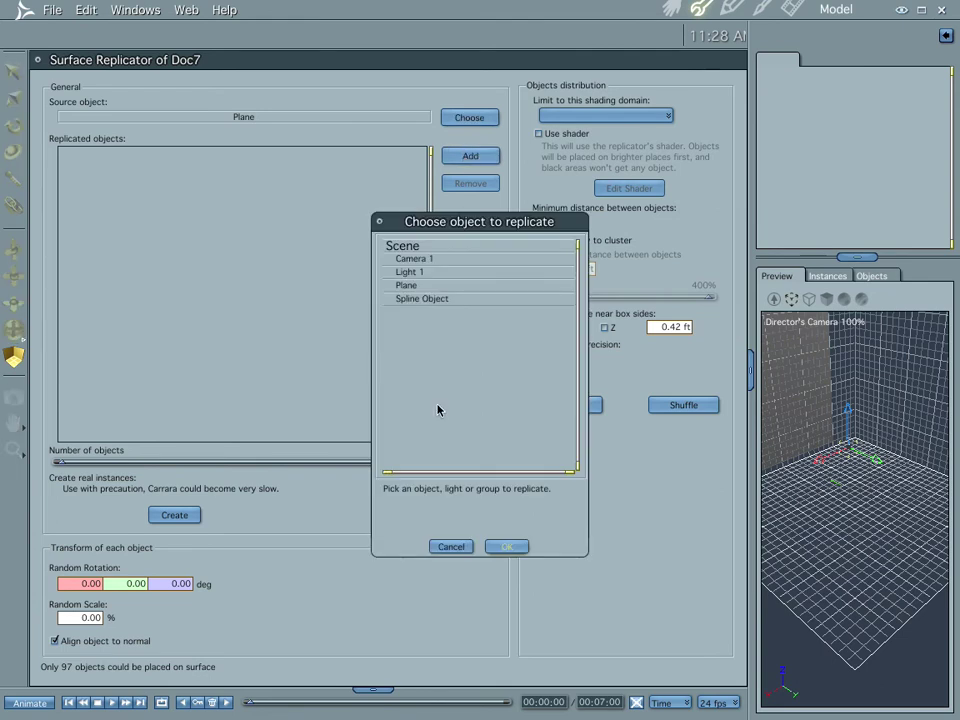
{"action": "left_click", "coordinate": [408, 299]}
{"action": "left_click", "coordinate": [503, 548]}
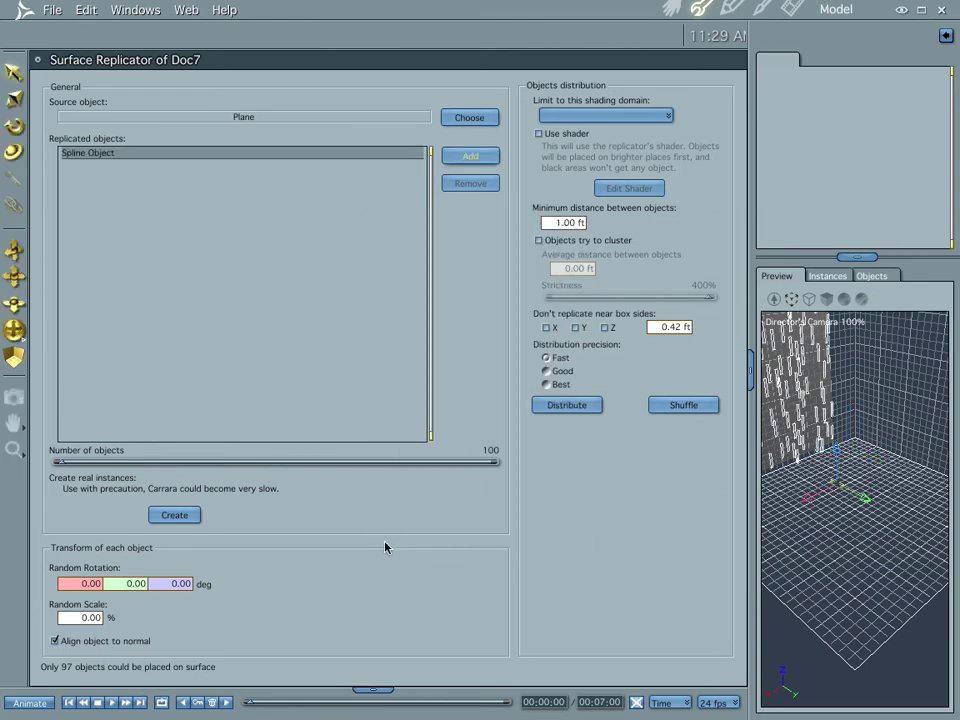
{"action": "left_click", "coordinate": [673, 9]}
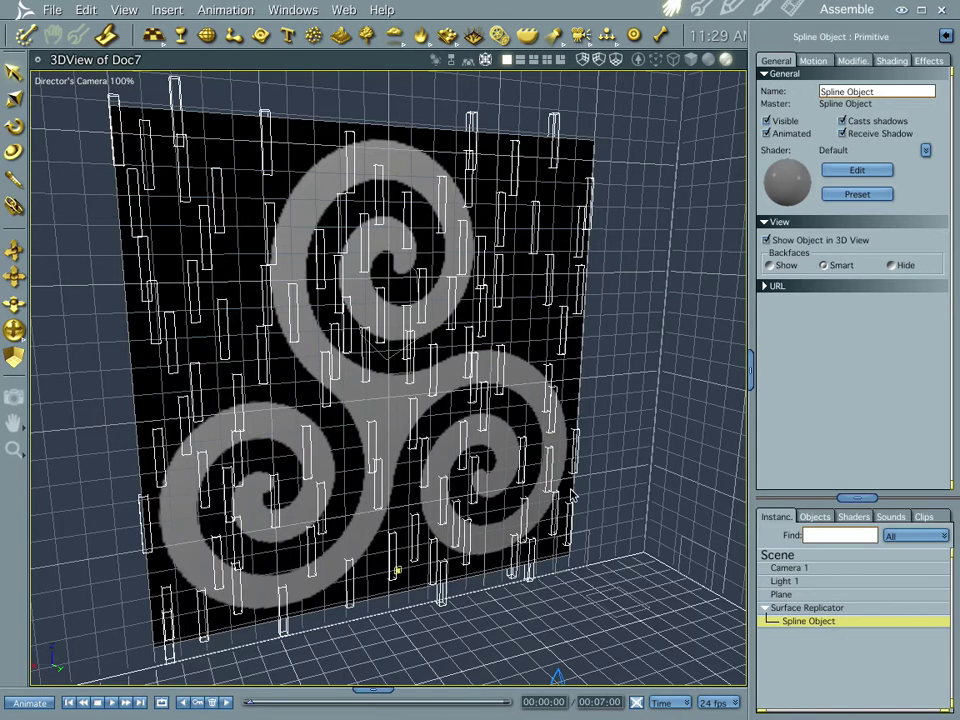
{"action": "key", "text": "ctrl+r"}
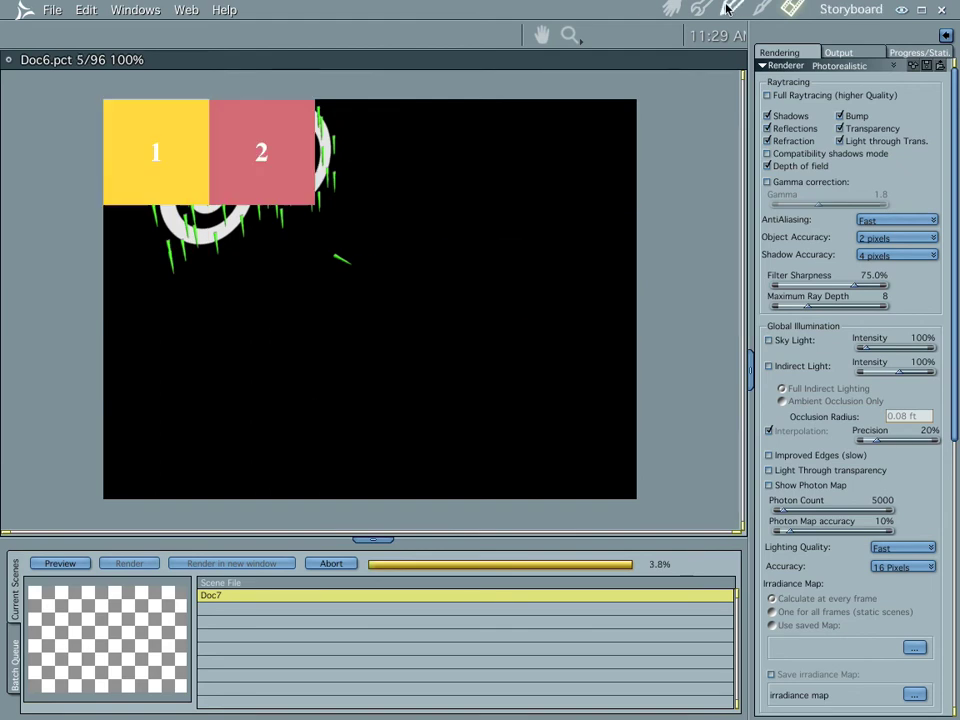
{"action": "left_click", "coordinate": [668, 8]}
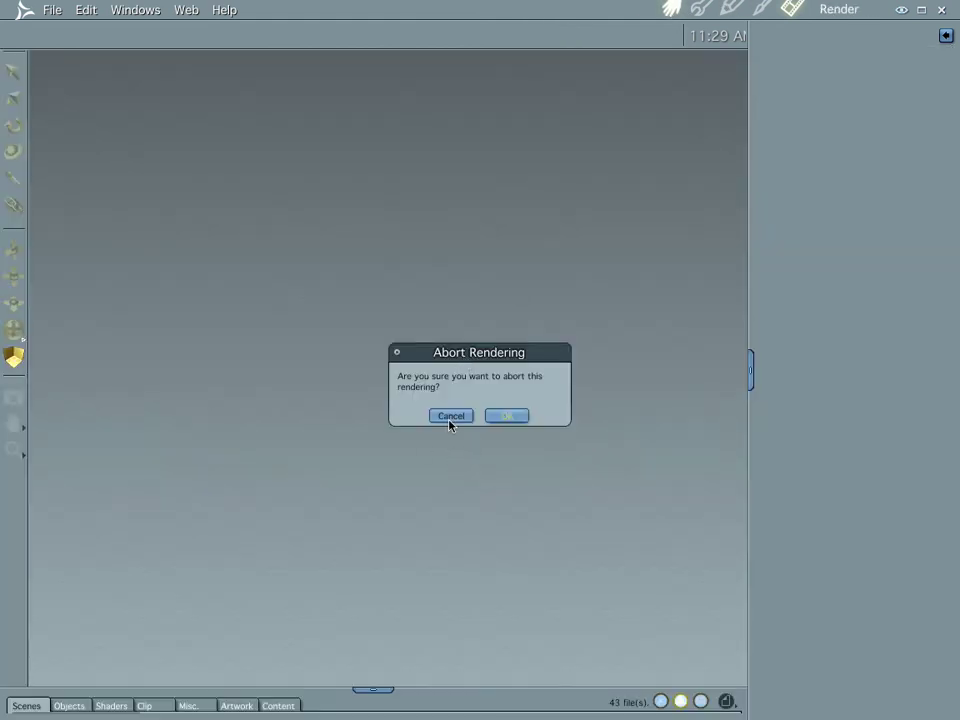
{"action": "left_click", "coordinate": [450, 416]}
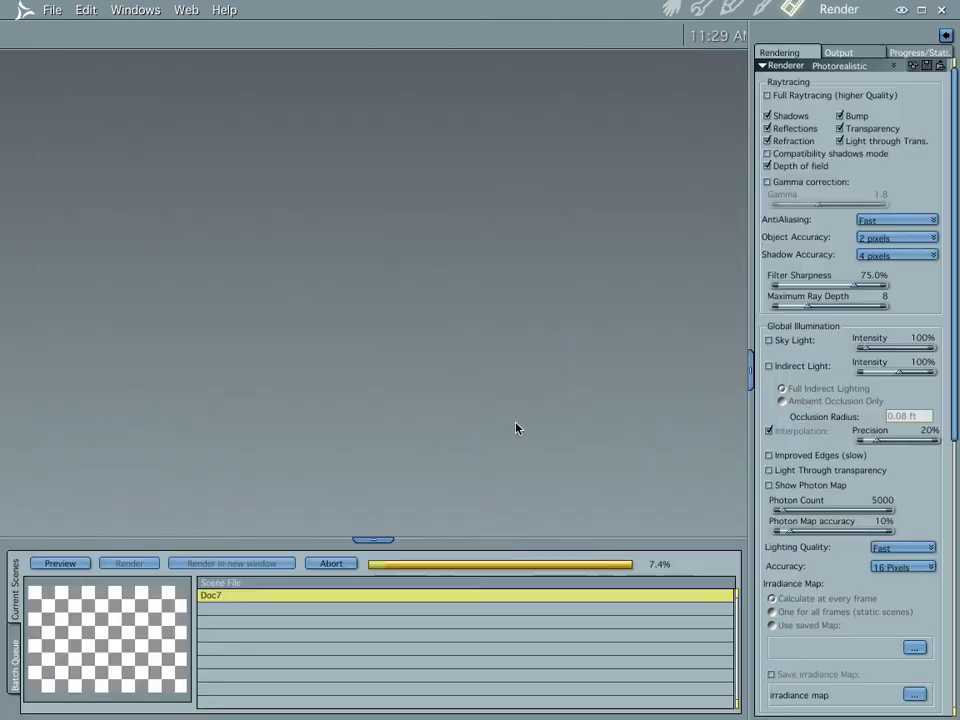
{"action": "left_click", "coordinate": [669, 9]}
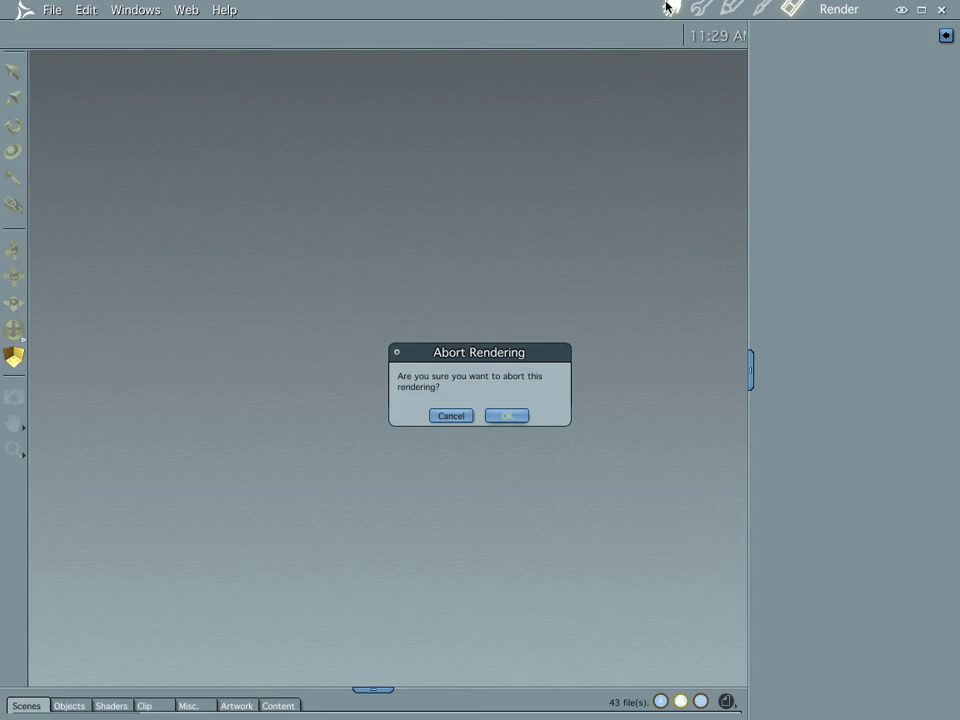
{"action": "left_click", "coordinate": [498, 418]}
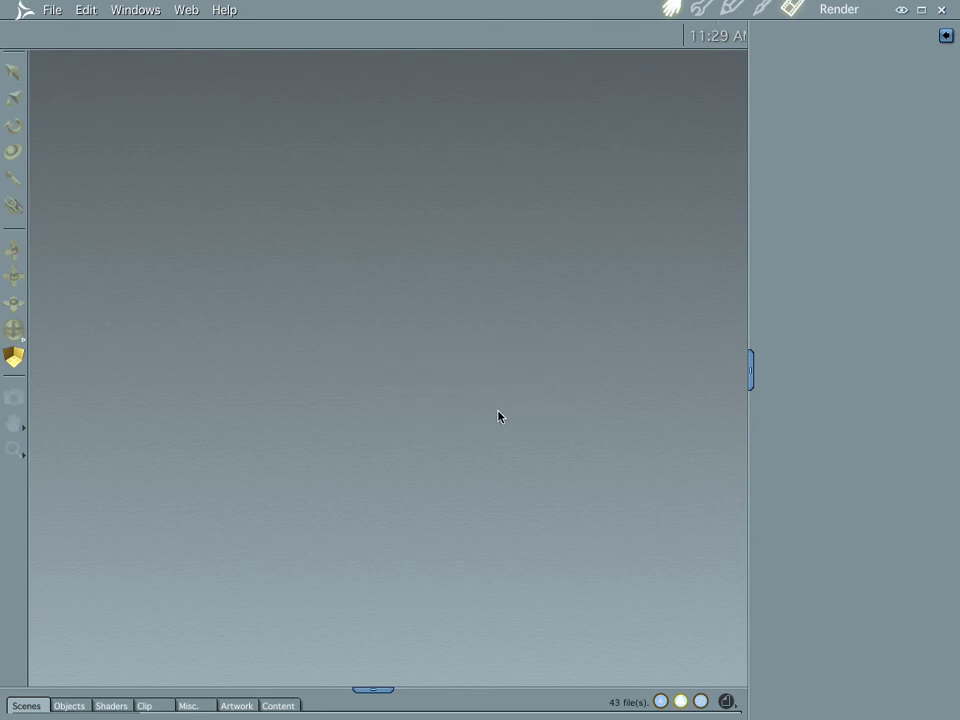
{"action": "left_click", "coordinate": [669, 9]}
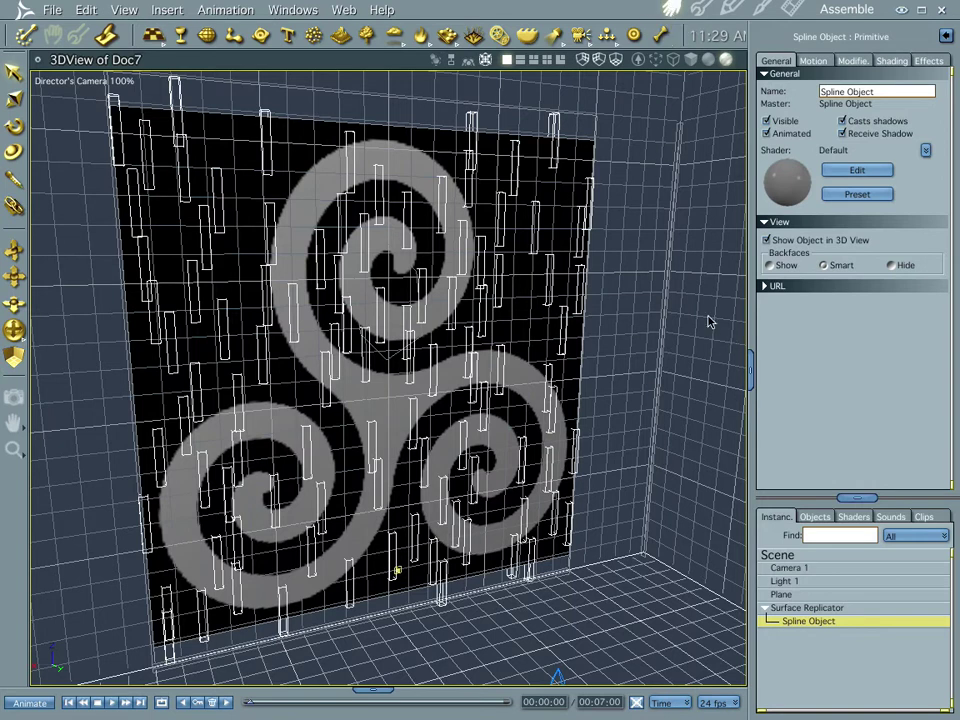
Step: Check the render Output size and camera settings
{"action": "left_click", "coordinate": [792, 9]}
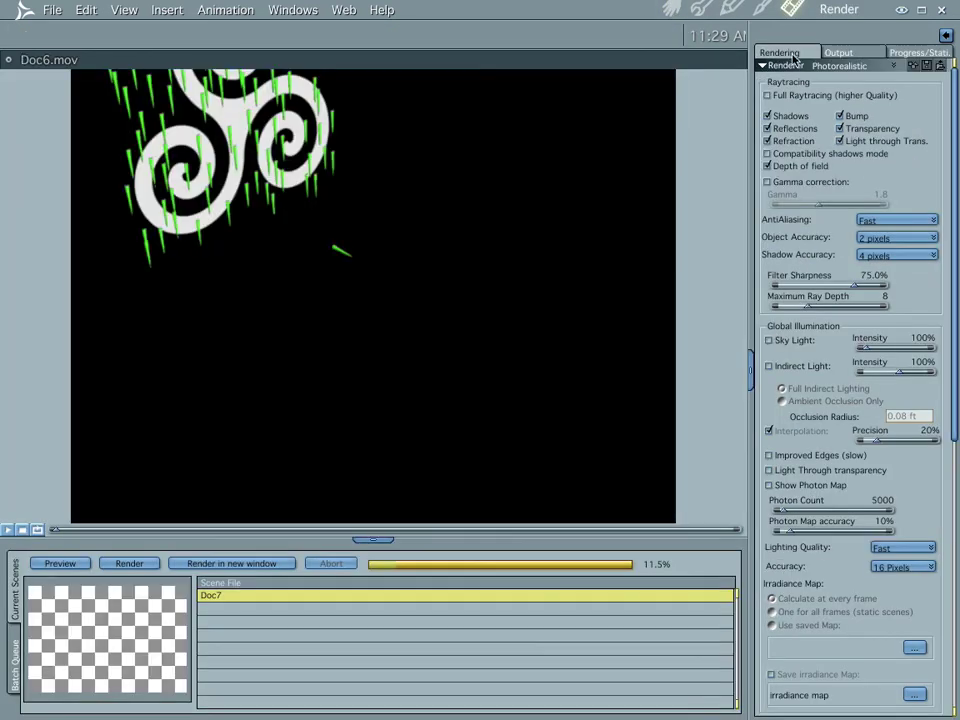
{"action": "left_click", "coordinate": [838, 53]}
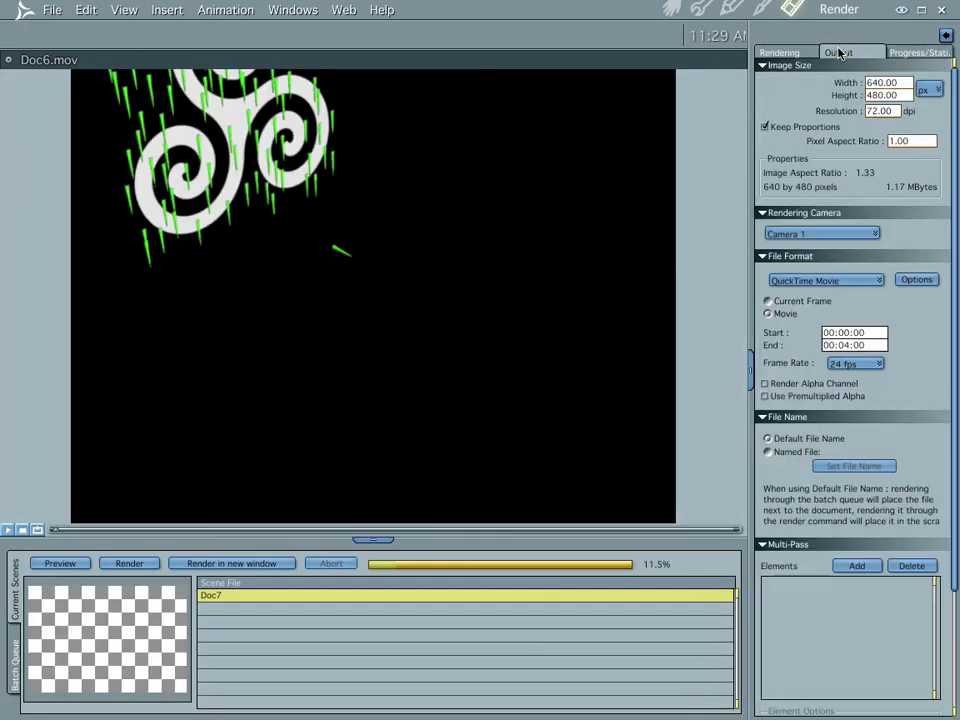
{"action": "left_click", "coordinate": [669, 9]}
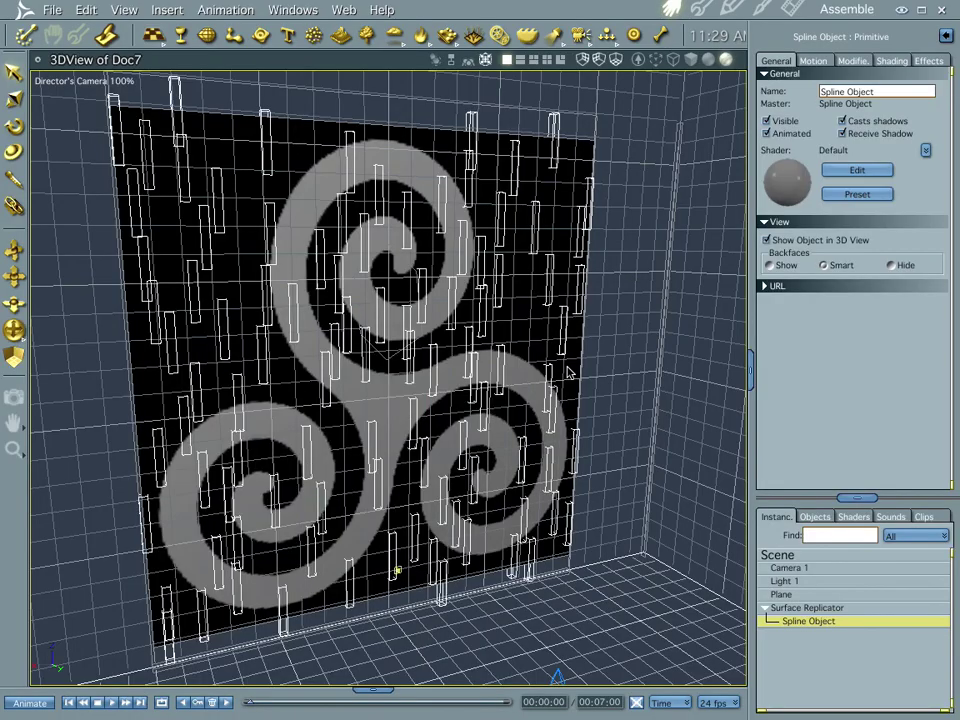
Step: Through Camera 1, frame the Surface Replicator facing the spiral plane and render a test still
{"action": "left_click", "coordinate": [80, 81]}
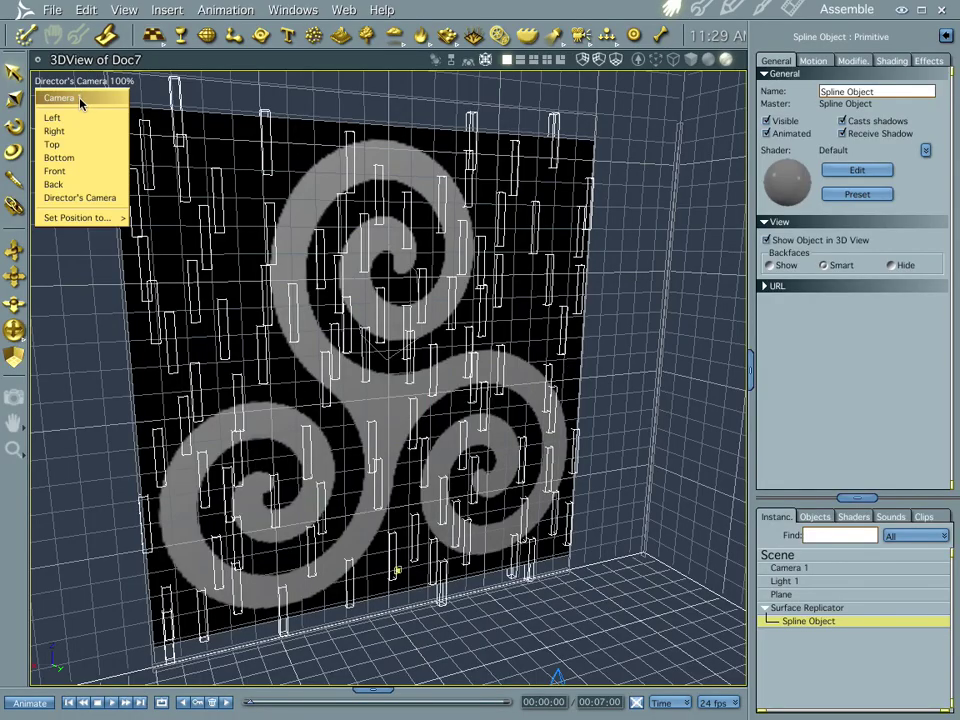
{"action": "left_click", "coordinate": [80, 100]}
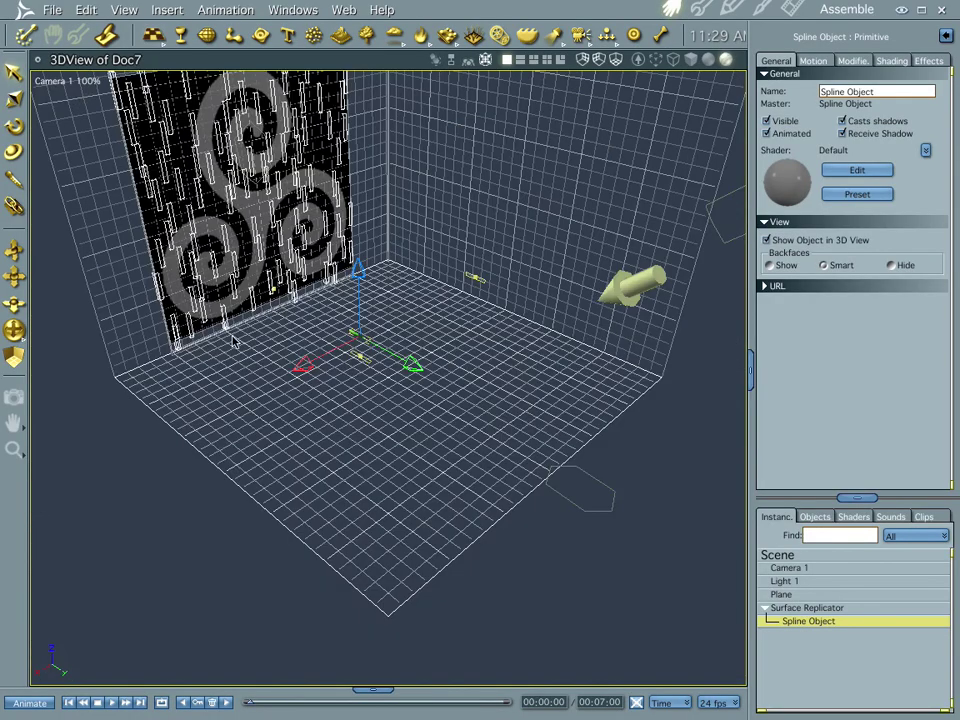
{"action": "left_click", "coordinate": [802, 608]}
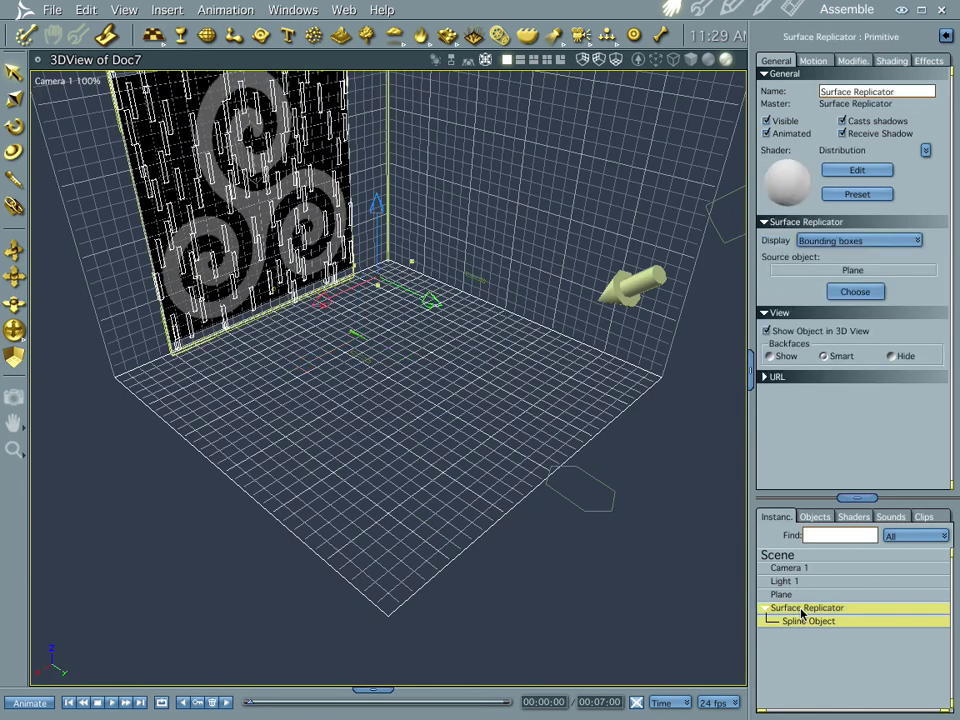
{"action": "key", "text": "ctrl+shift+f"}
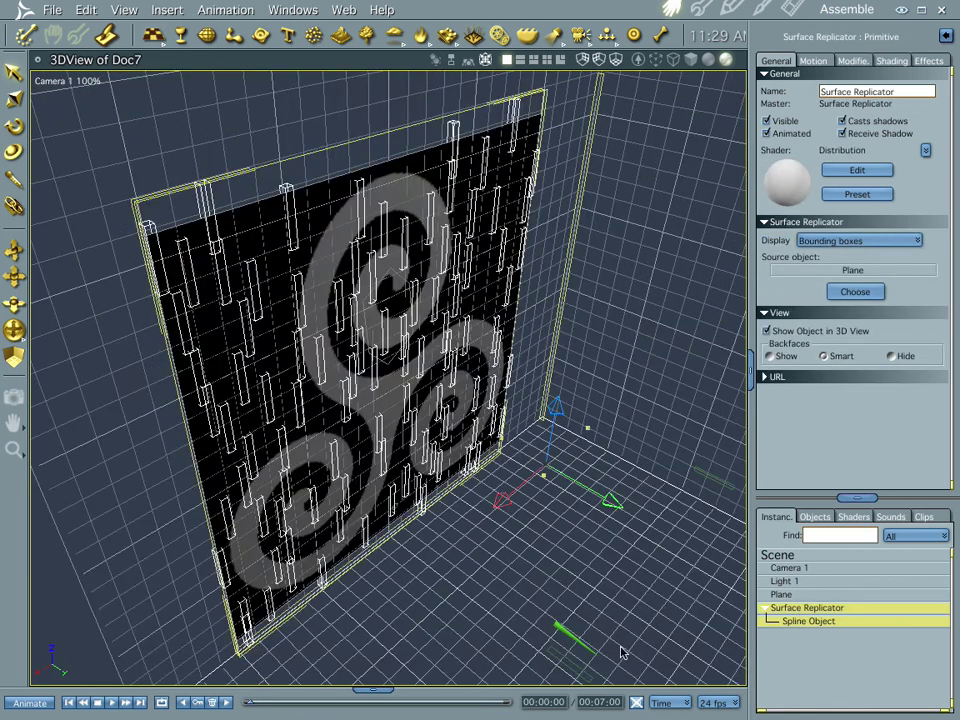
{"action": "left_click_drag", "start_coordinate": [470, 492], "coordinate": [441, 470]}
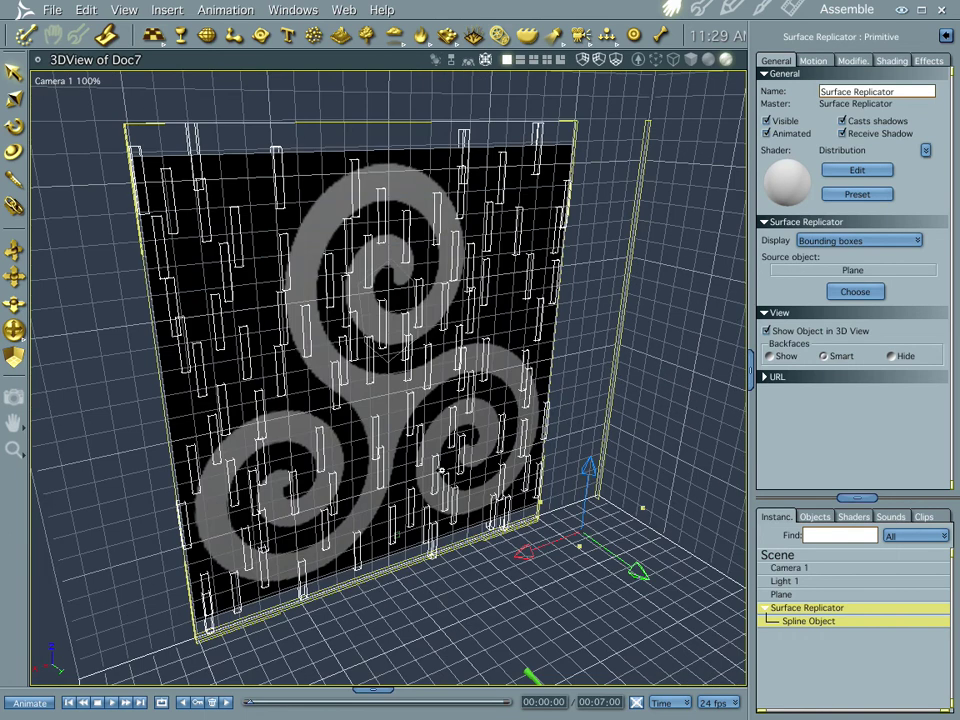
{"action": "key", "text": "ctrl+r"}
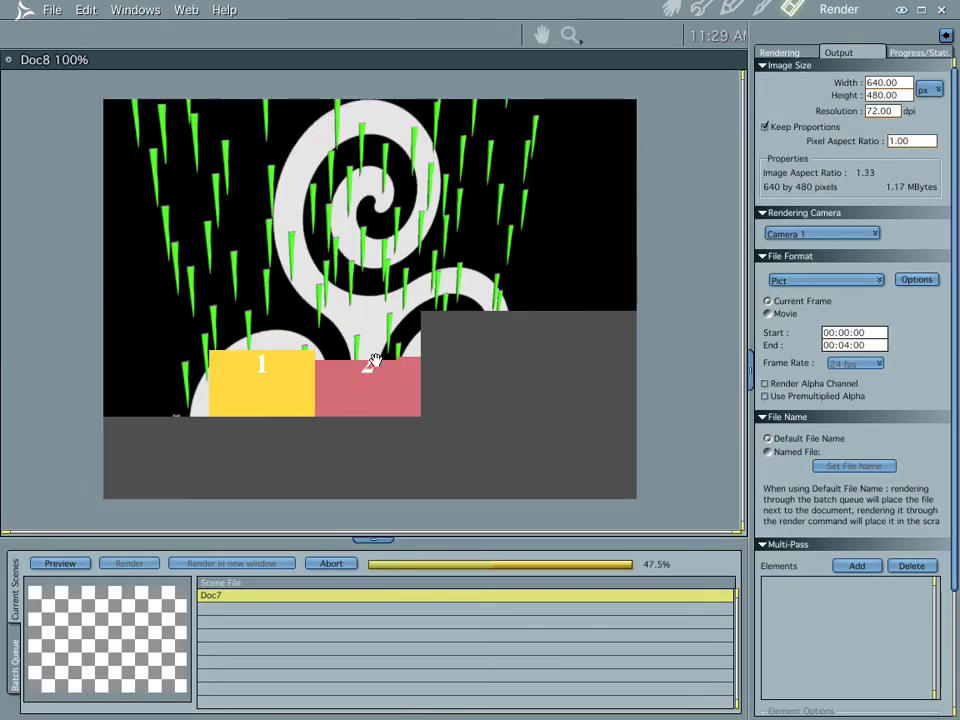
{"action": "left_click", "coordinate": [671, 9]}
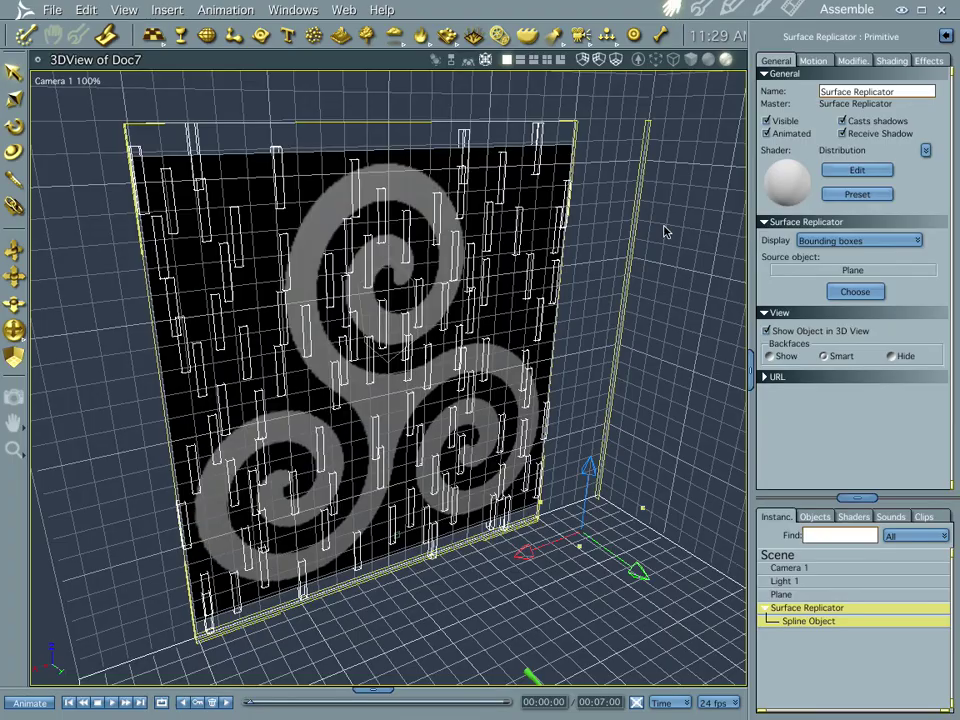
Step: Pull the Spline Object out of the replicator, pivot it at its base, and rotate it 90° around X
{"action": "left_click", "coordinate": [808, 621]}
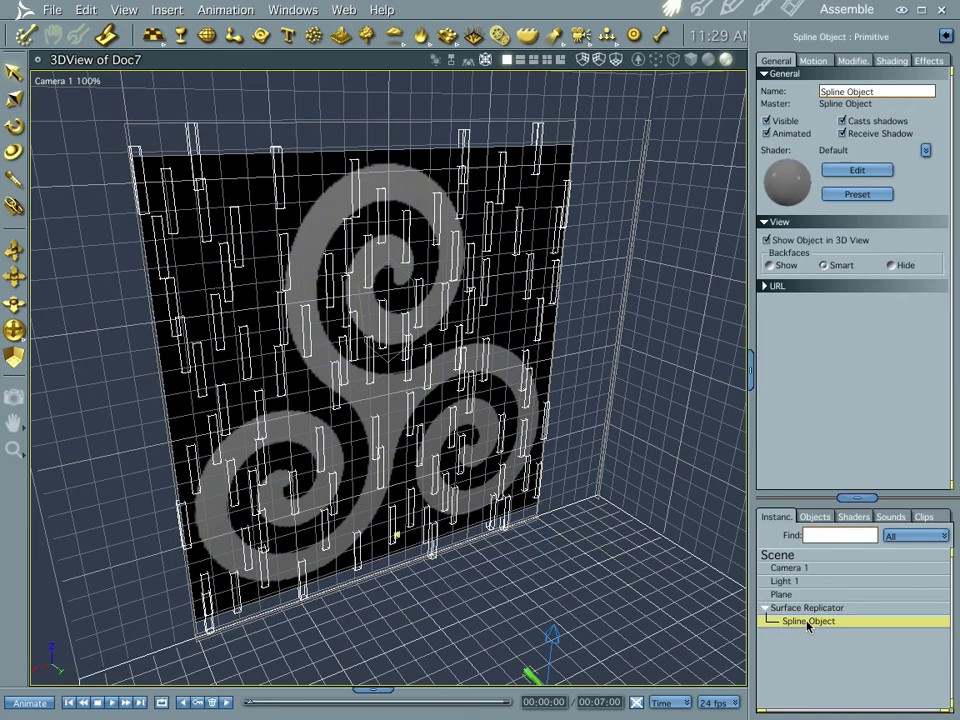
{"action": "left_click_drag", "start_coordinate": [808, 625], "coordinate": [804, 606]}
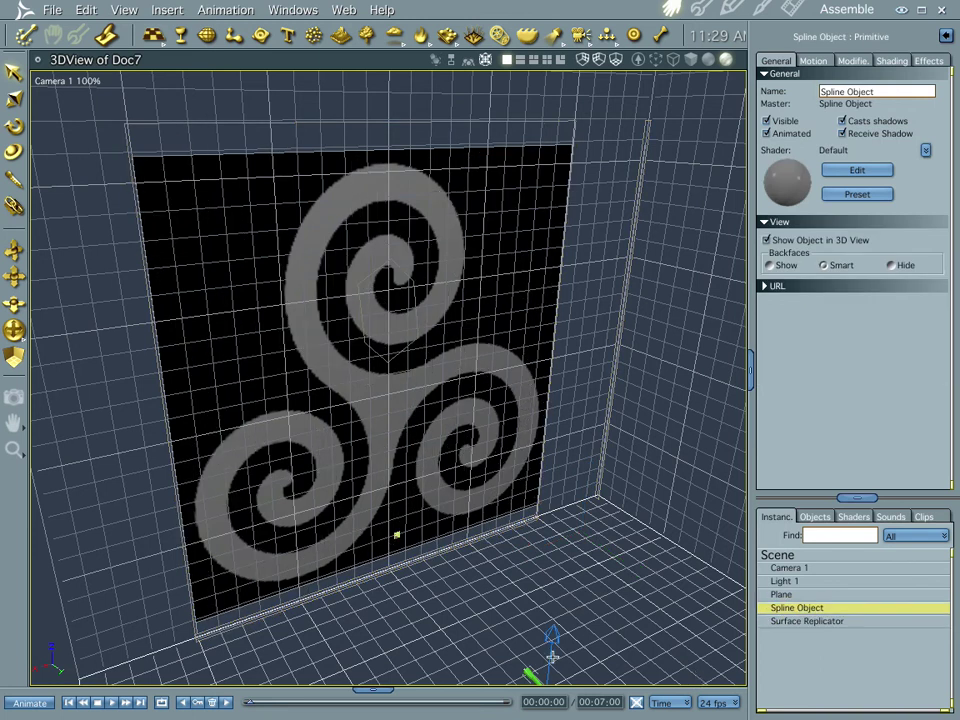
{"action": "key", "text": "ctrl+shift+f"}
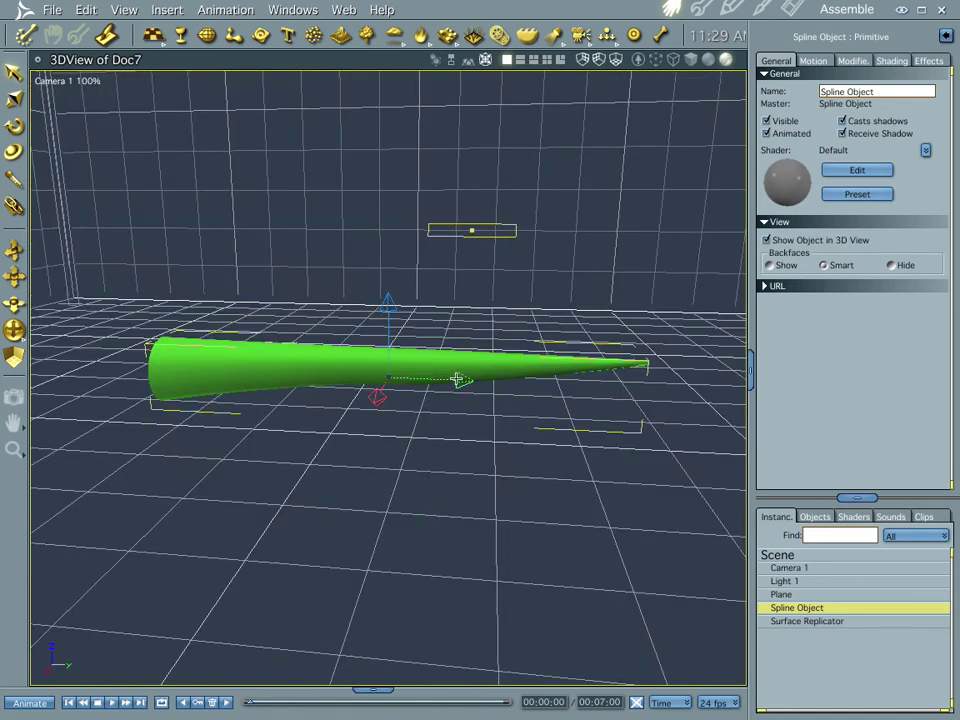
{"action": "left_click_drag", "start_coordinate": [456, 381], "coordinate": [221, 370]}
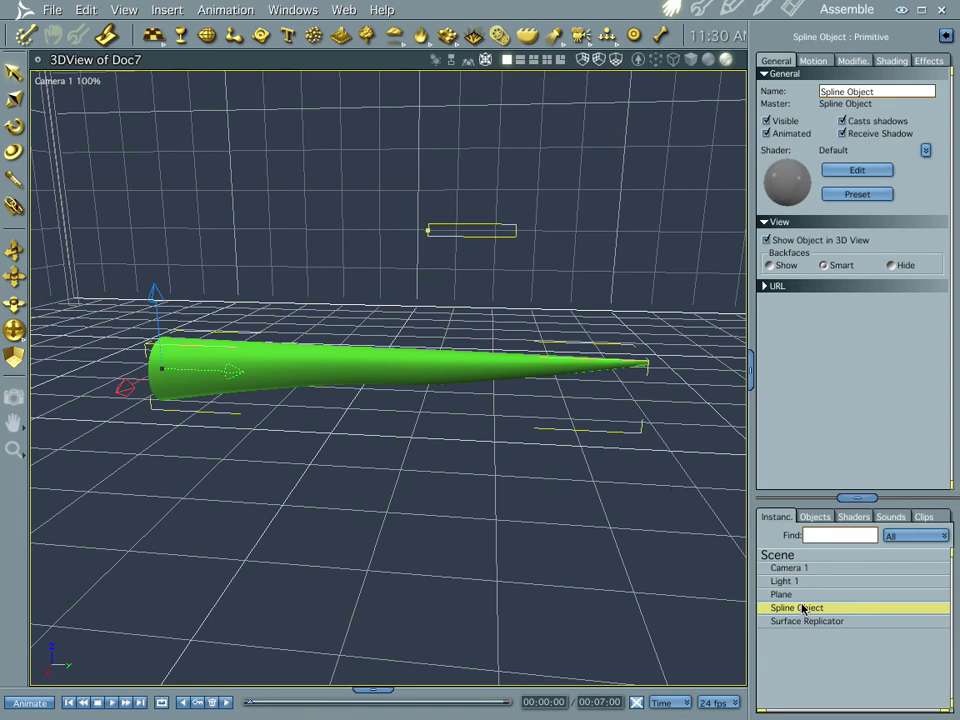
{"action": "left_click", "coordinate": [810, 63]}
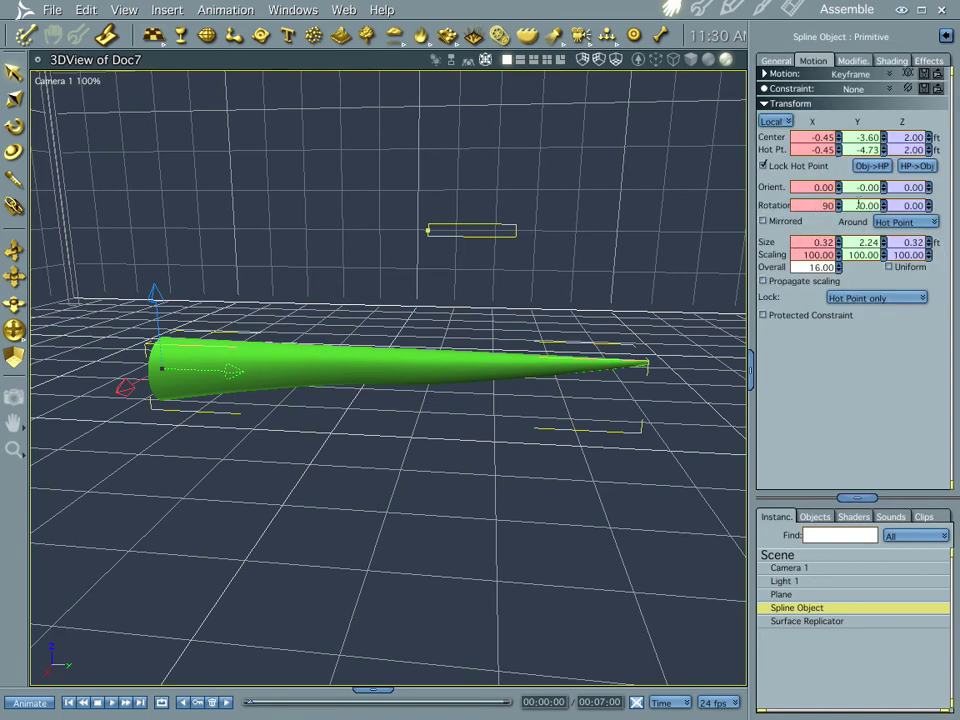
{"action": "key", "text": "Return"}
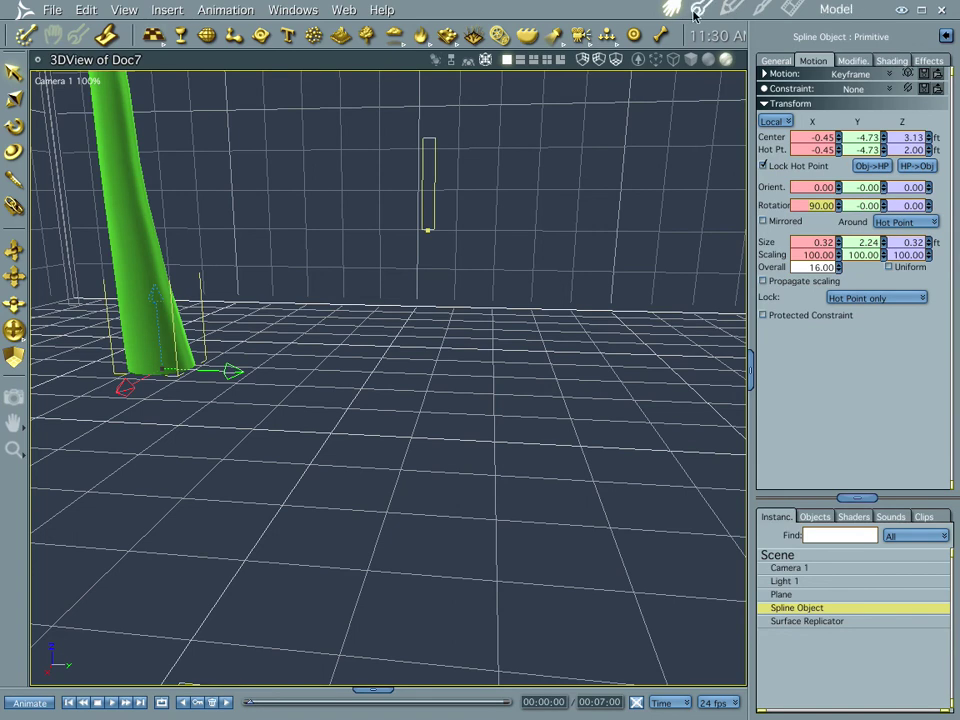
Step: Parent the Spline Object under the Surface Replicator and frame the replicator in view
{"action": "left_click", "coordinate": [800, 622]}
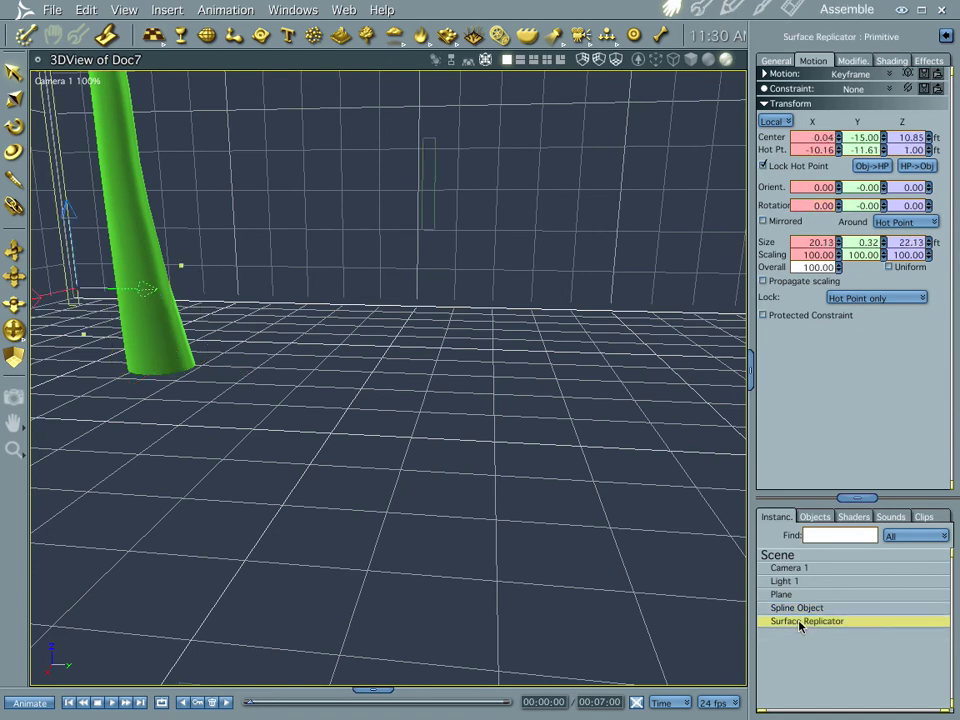
{"action": "left_click_drag", "start_coordinate": [791, 614], "coordinate": [789, 624]}
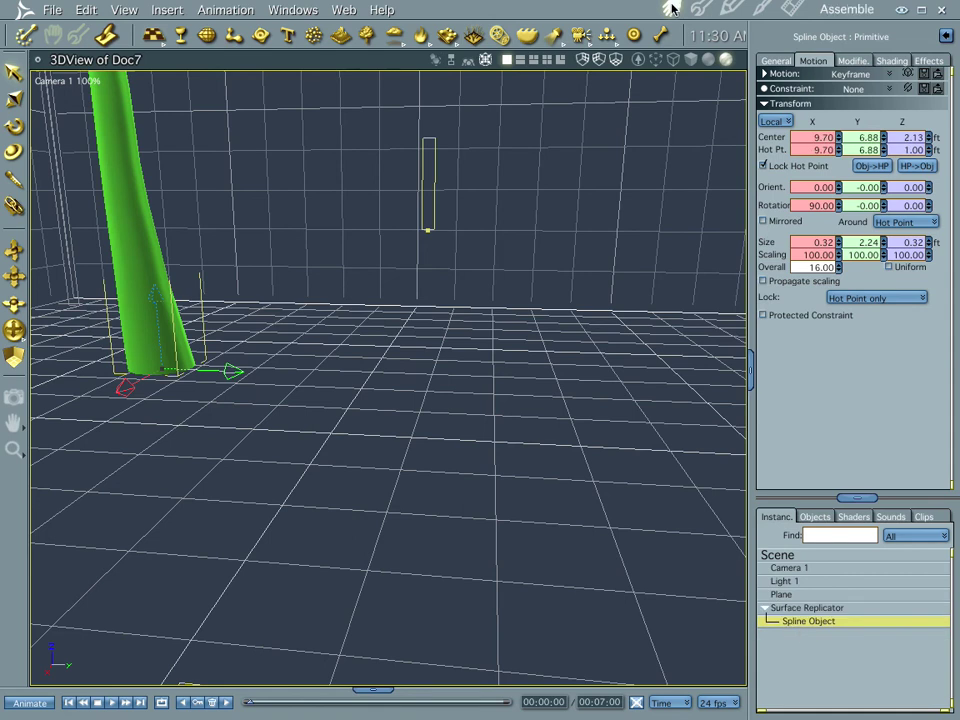
{"action": "left_click", "coordinate": [805, 610]}
{"action": "double_click", "coordinate": [805, 610]}
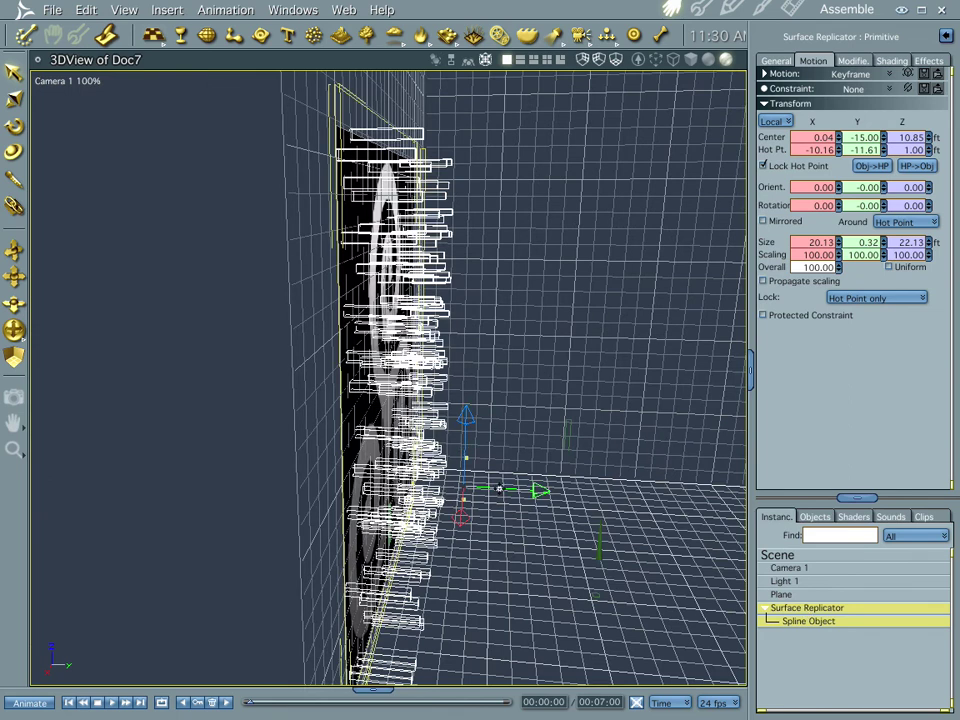
Step: Orbit to face the spiral plane and render a test image of the scattered spikes
{"action": "left_click_drag", "start_coordinate": [373, 367], "coordinate": [357, 412]}
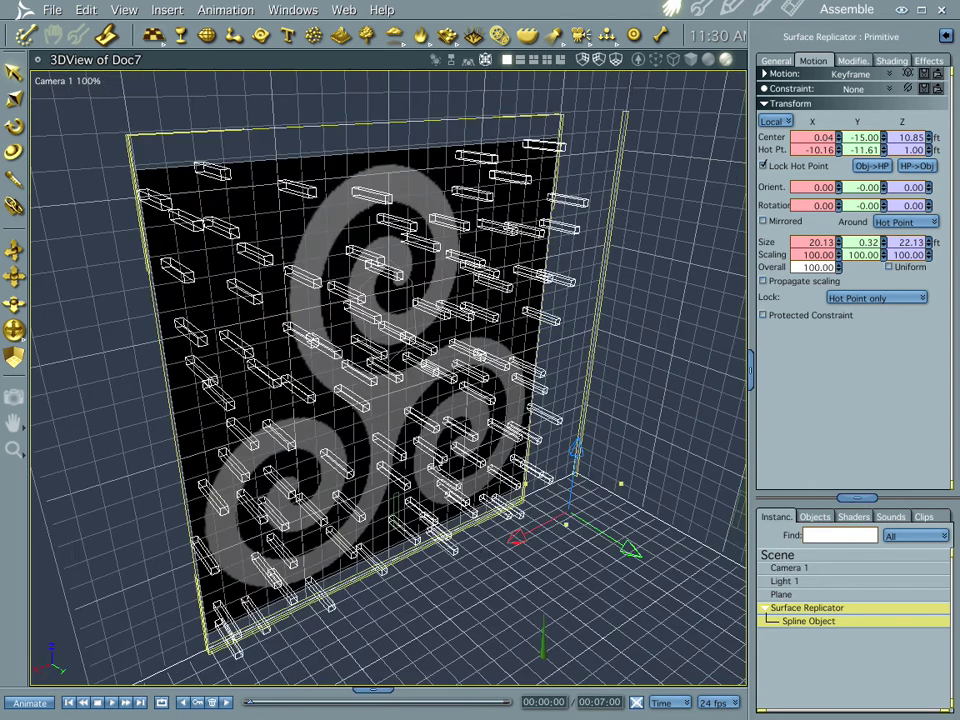
{"action": "key", "text": "ctrl+r"}
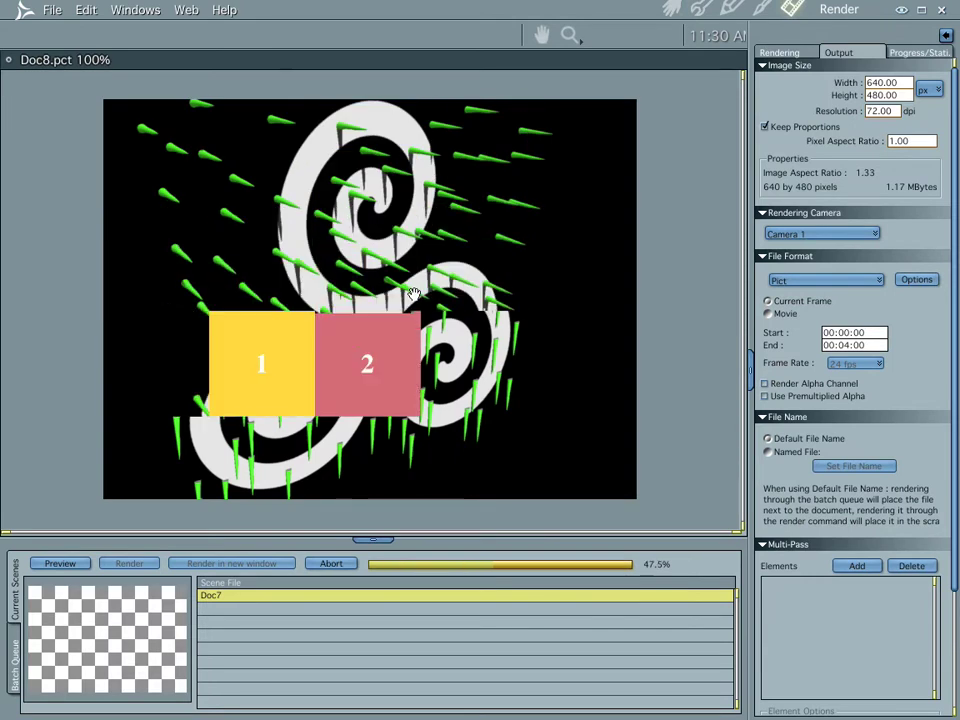
{"action": "left_click", "coordinate": [672, 9]}
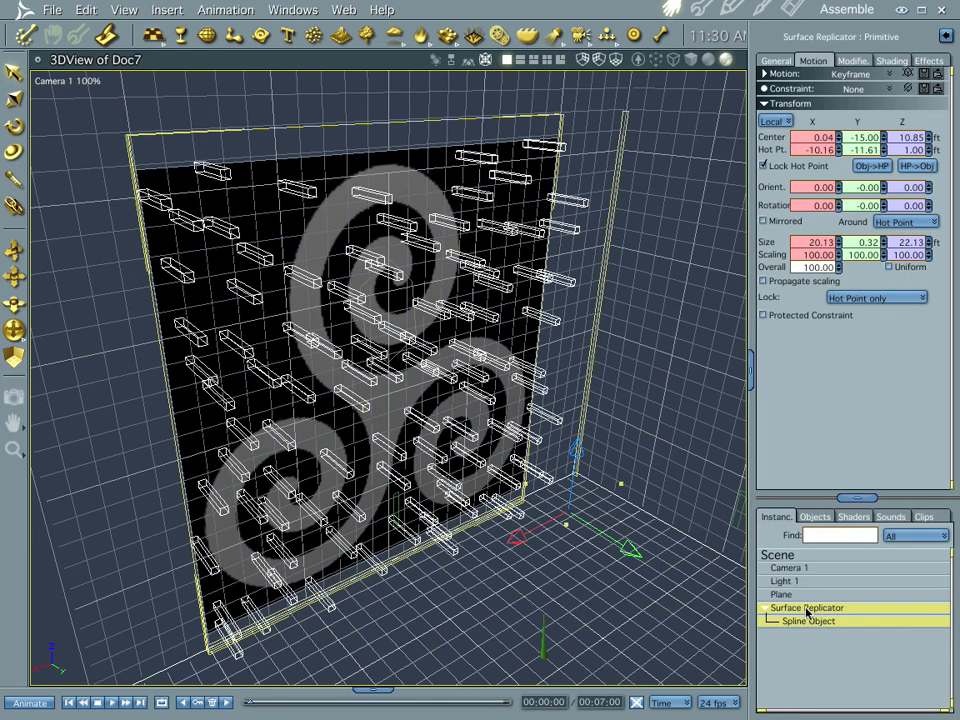
{"action": "double_click", "coordinate": [607, 460]}
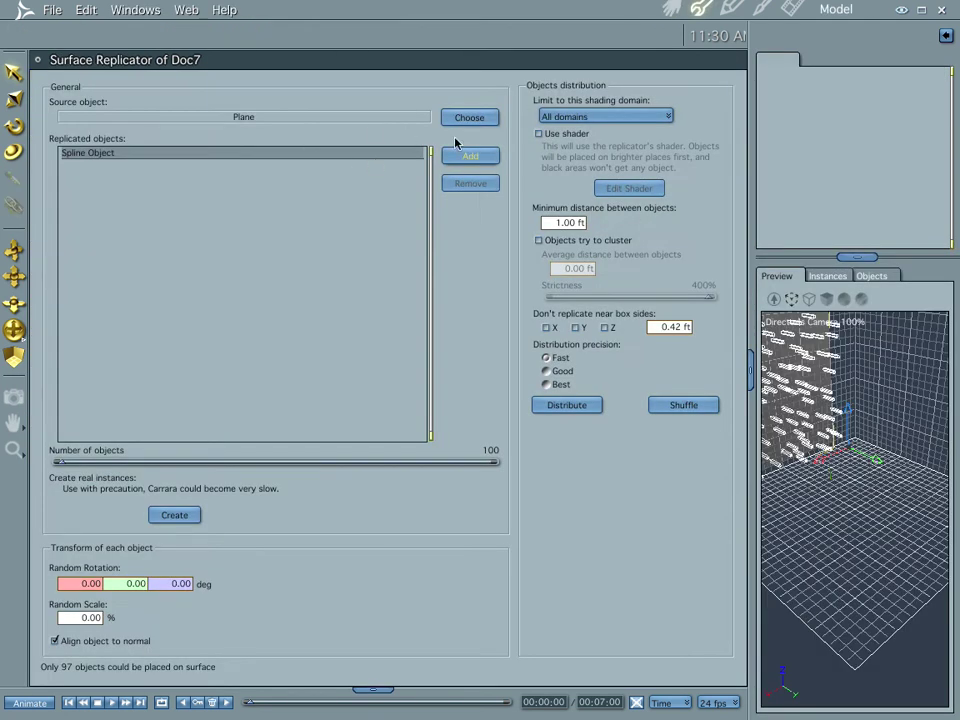
Step: Turn on Use shader distribution across all domains in the Surface Replicator
{"action": "left_click", "coordinate": [602, 118]}
{"action": "left_click", "coordinate": [576, 132]}
{"action": "left_click", "coordinate": [539, 133]}
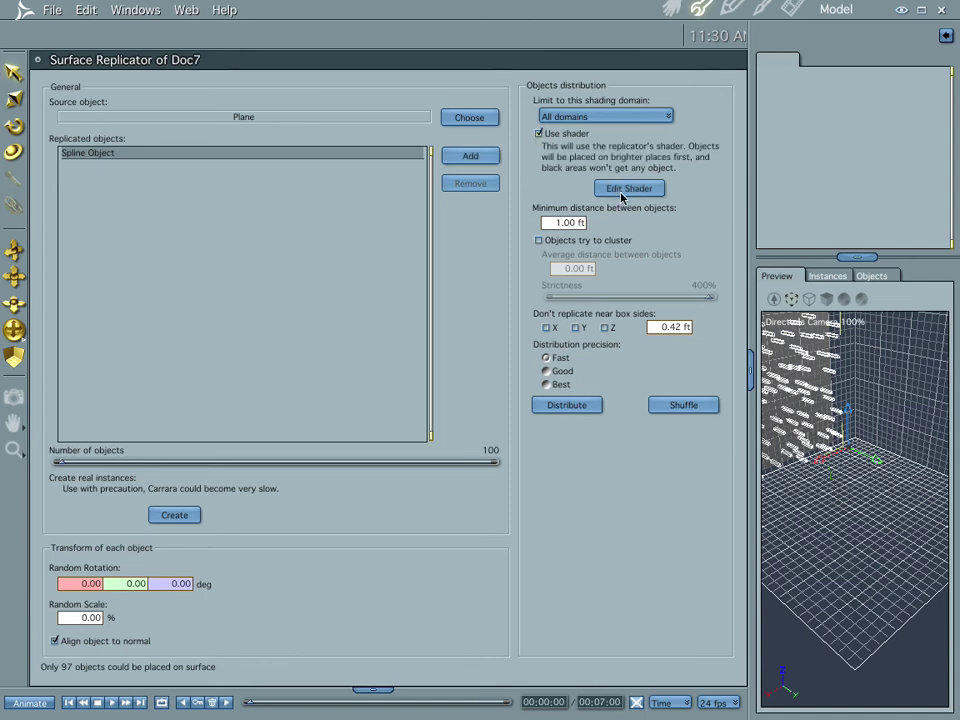
{"action": "left_click", "coordinate": [668, 12]}
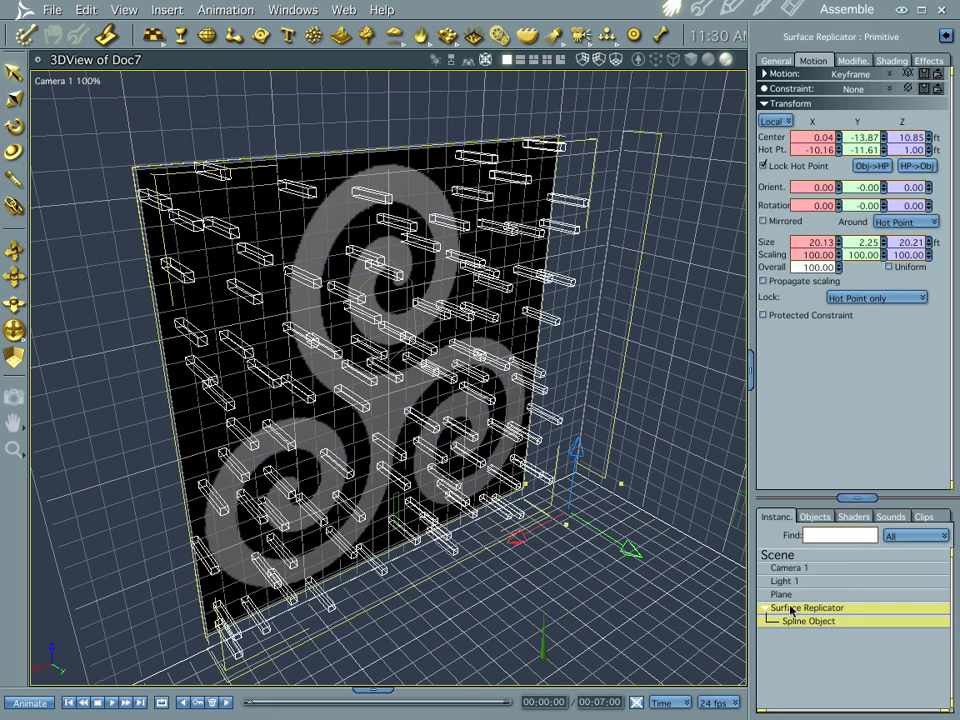
Step: Copy the plane's spiral Top Shader tree
{"action": "left_click", "coordinate": [852, 517]}
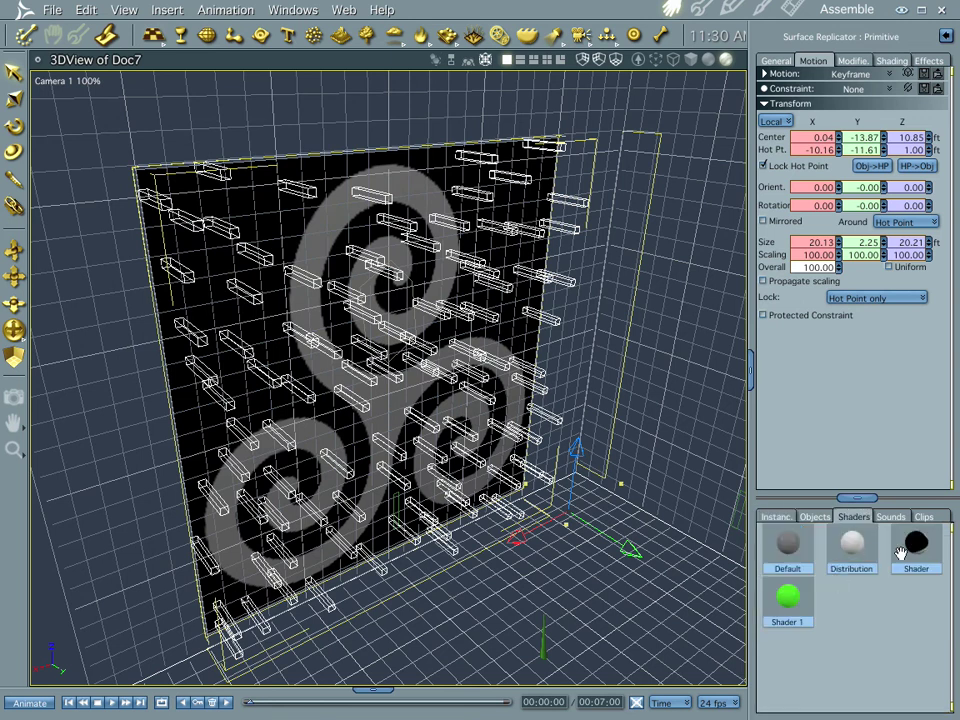
{"action": "double_click", "coordinate": [903, 548]}
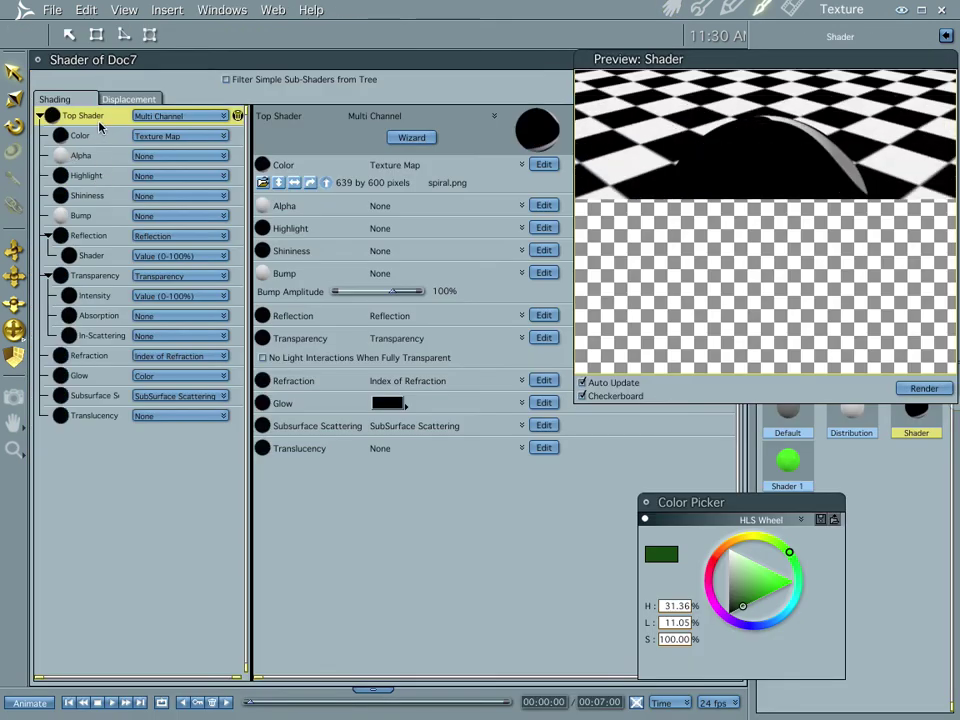
{"action": "right_click", "coordinate": [100, 125]}
{"action": "left_click", "coordinate": [97, 138]}
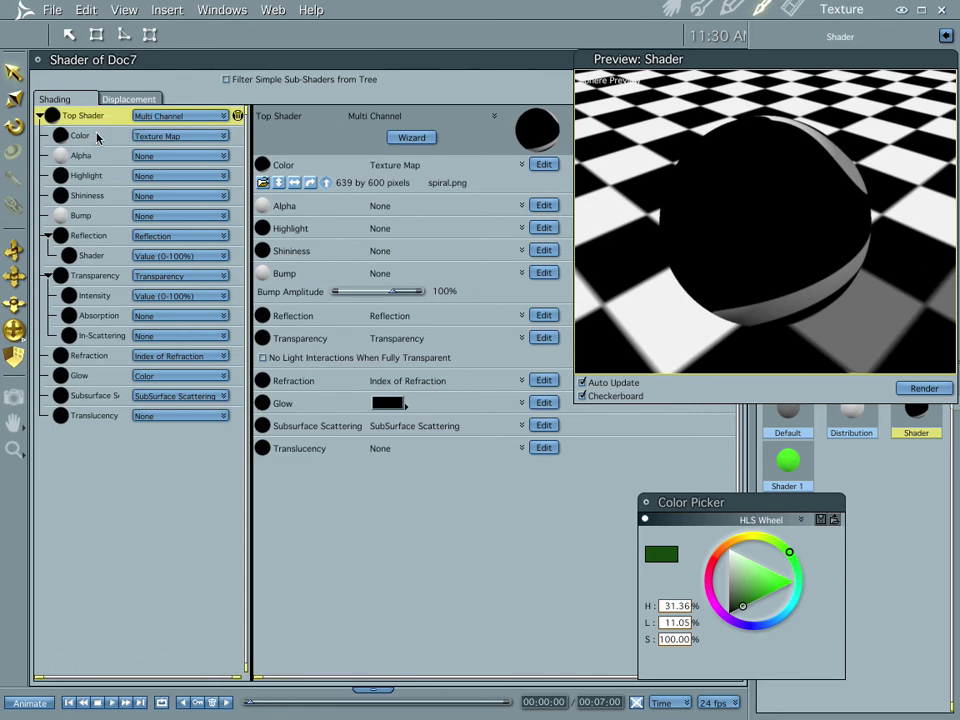
{"action": "left_click", "coordinate": [672, 9]}
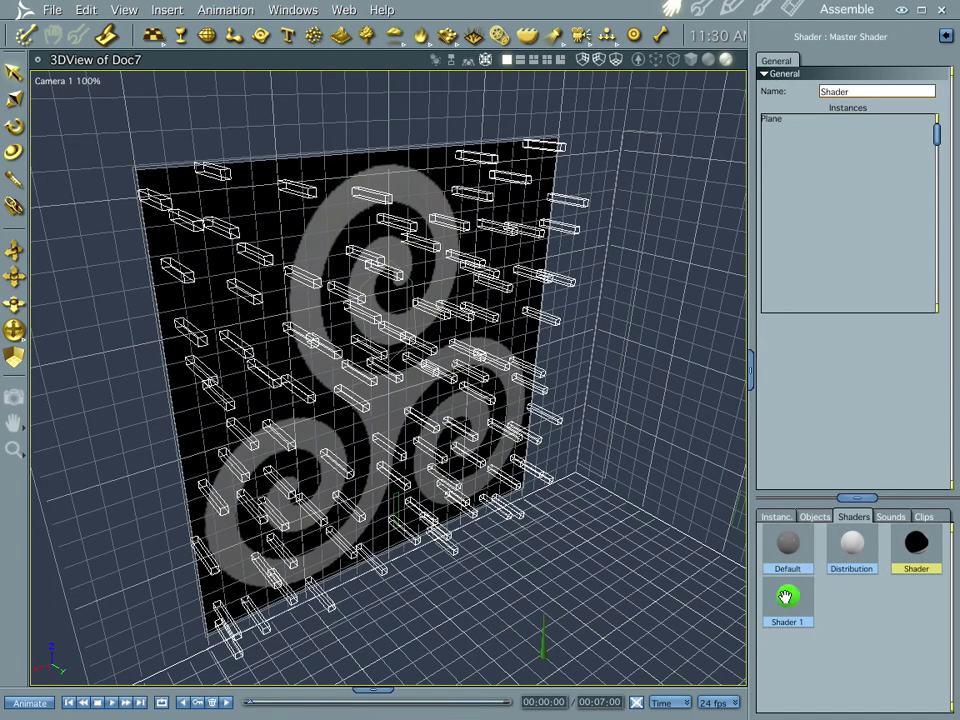
Step: Paste the spiral shader into the replicator's Distribution shader Top Shader
{"action": "left_click", "coordinate": [702, 8]}
{"action": "left_click", "coordinate": [624, 189]}
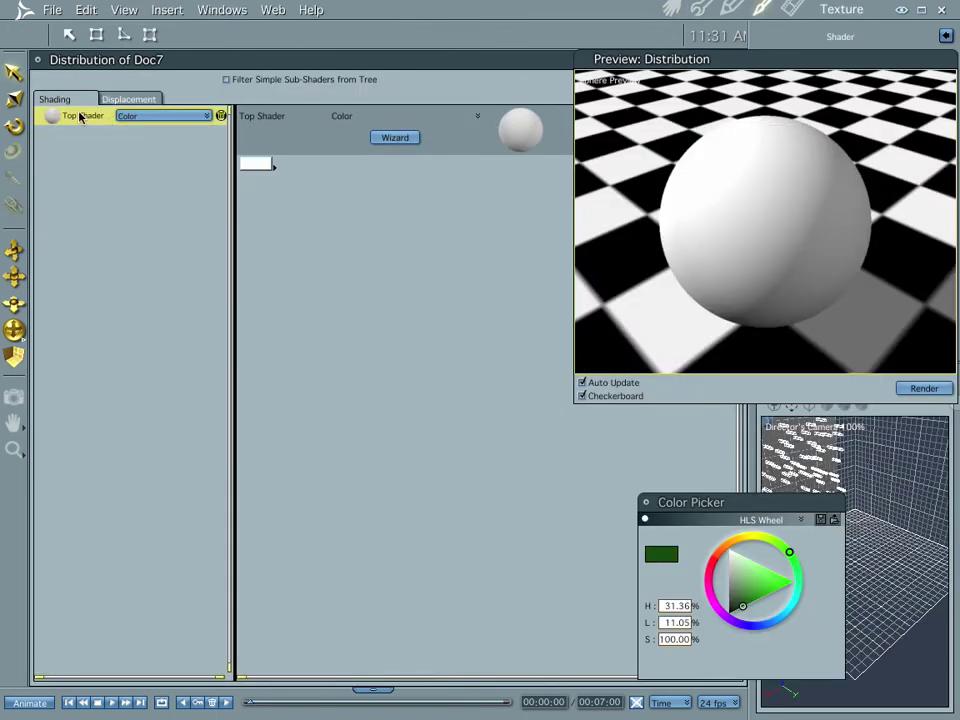
{"action": "right_click", "coordinate": [78, 117]}
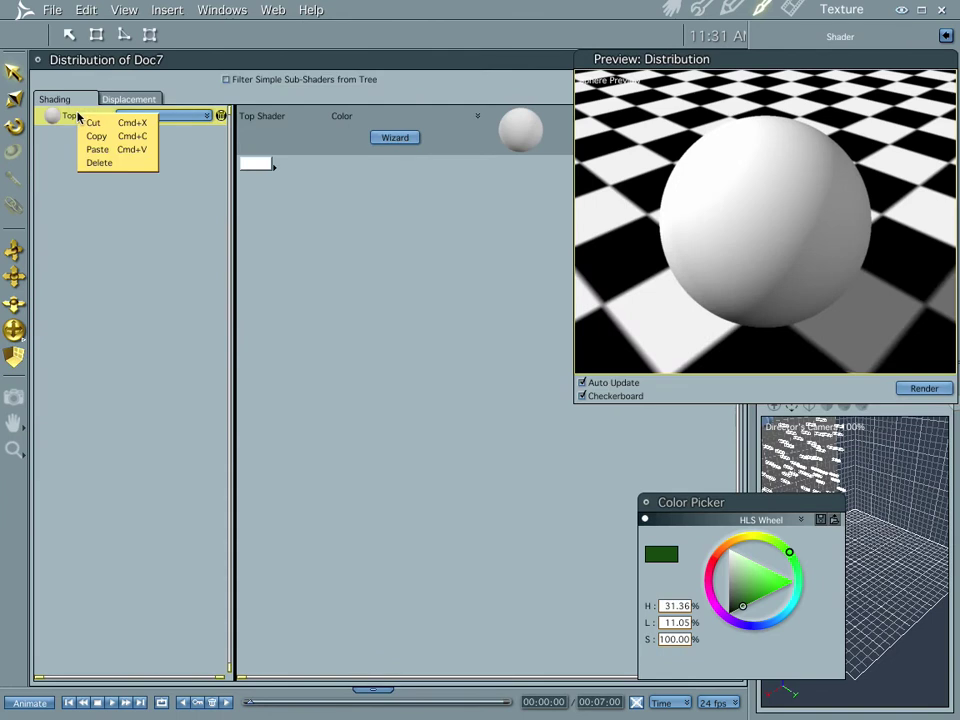
{"action": "left_click", "coordinate": [96, 150]}
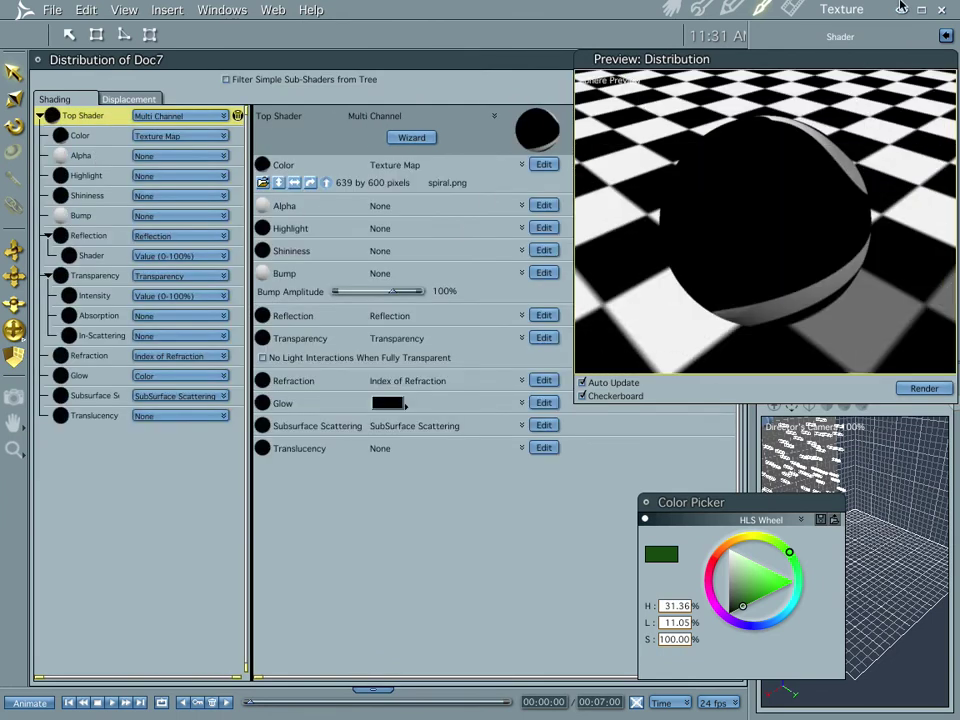
{"action": "left_click", "coordinate": [672, 9]}
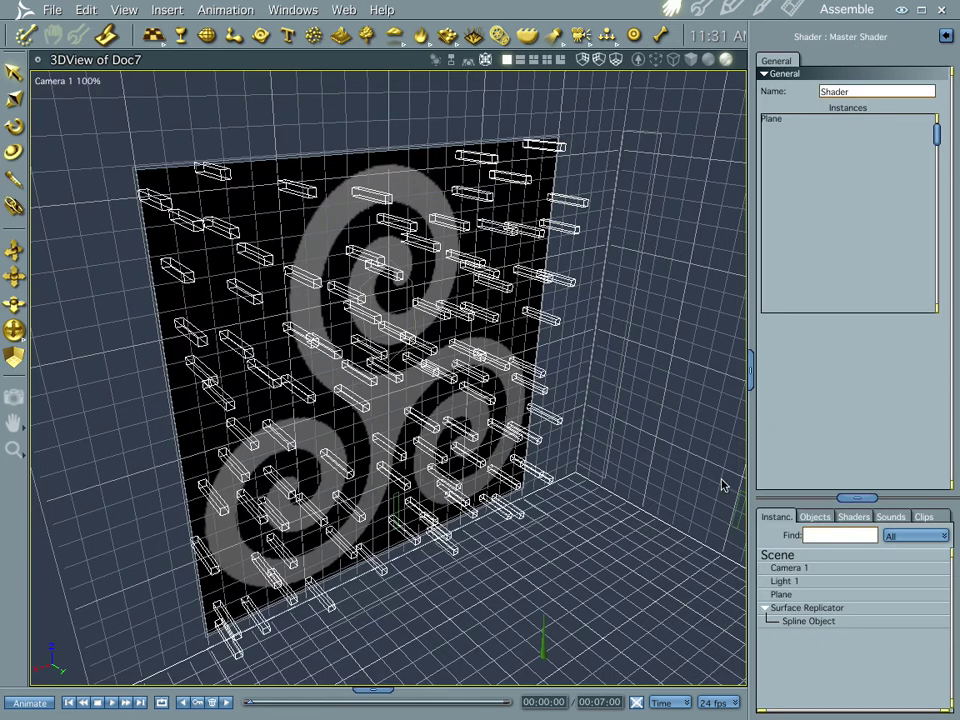
{"action": "left_click", "coordinate": [811, 609]}
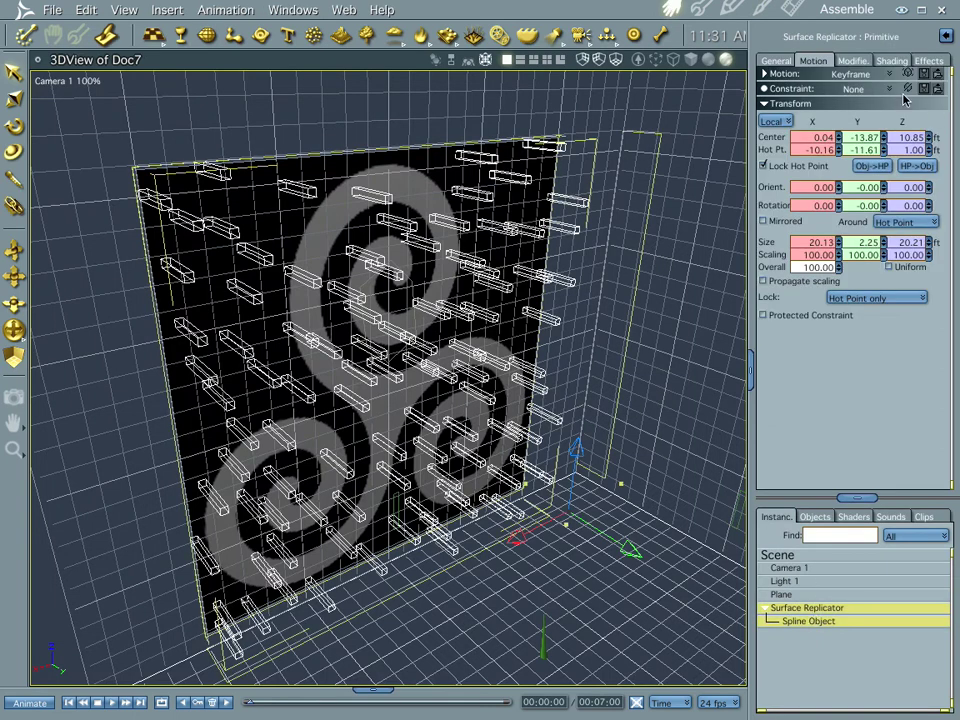
{"action": "double_click", "coordinate": [818, 612]}
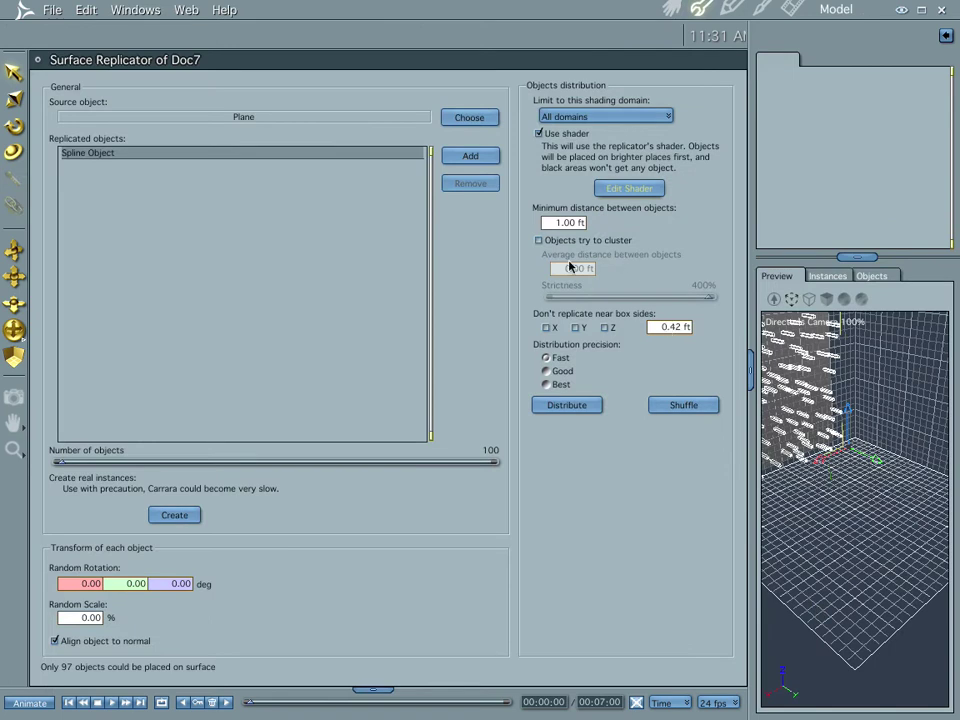
Step: Enable clustering, set 0.25 ft minimum distance and Best precision, and distribute 383 spikes
{"action": "left_click", "coordinate": [539, 240]}
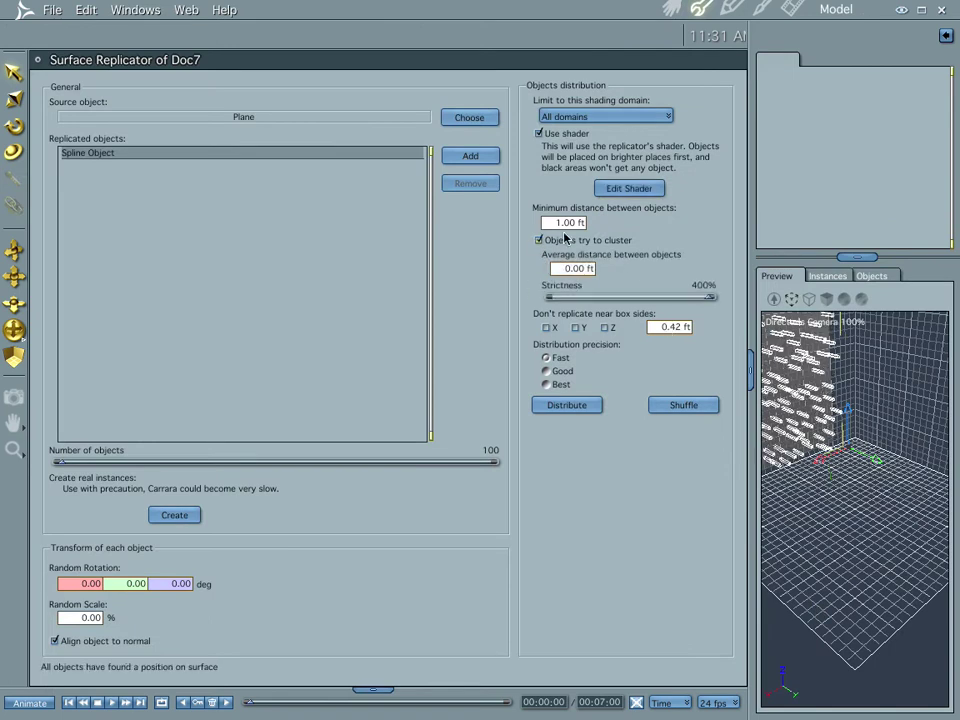
{"action": "left_click", "coordinate": [565, 222]}
{"action": "key", "text": "BackSpace"}
{"action": "type", "text": ".25"}
{"action": "key", "text": "Return"}
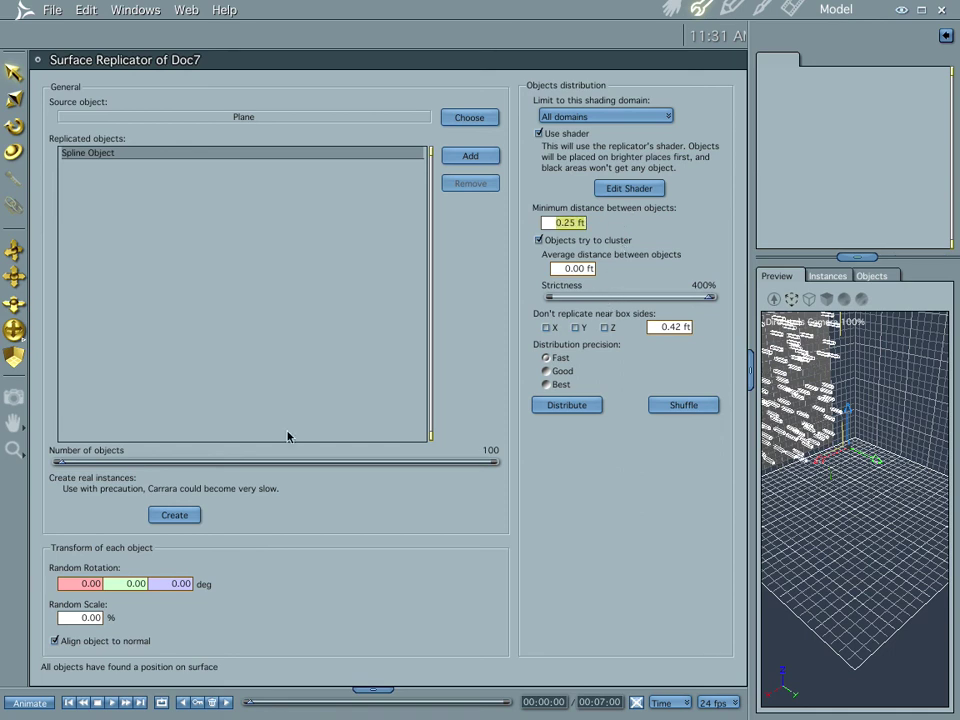
{"action": "mouse_move", "coordinate": [60, 462]}
{"action": "left_mouse_down"}
{"action": "mouse_move", "coordinate": [72, 464]}
{"action": "mouse_move", "coordinate": [64, 462]}
{"action": "left_mouse_up"}
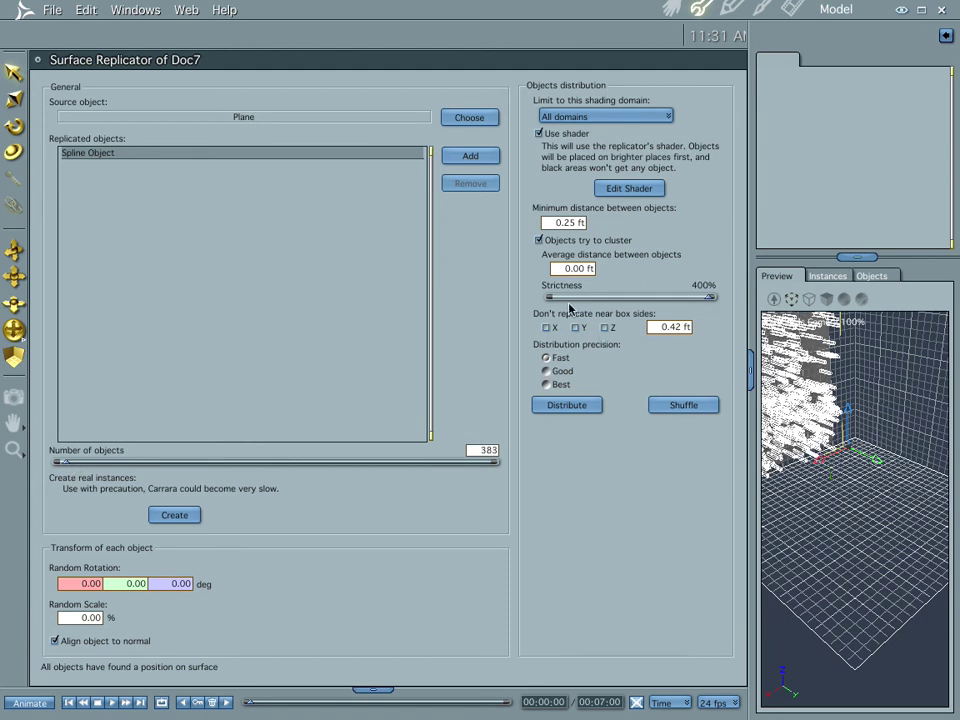
{"action": "left_click", "coordinate": [546, 385]}
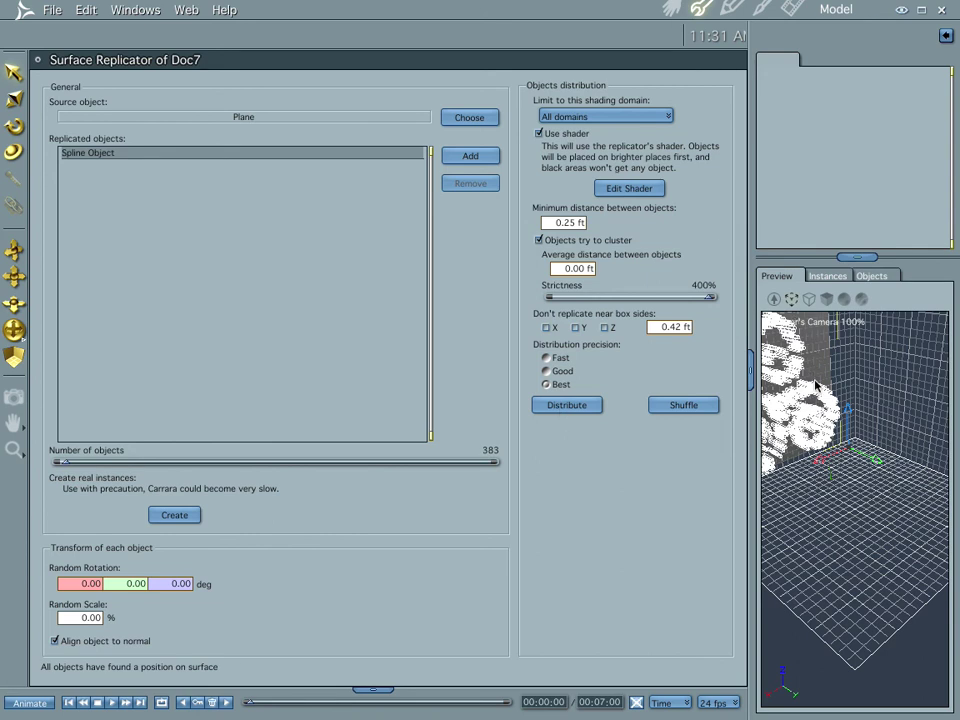
{"action": "left_click", "coordinate": [673, 10]}
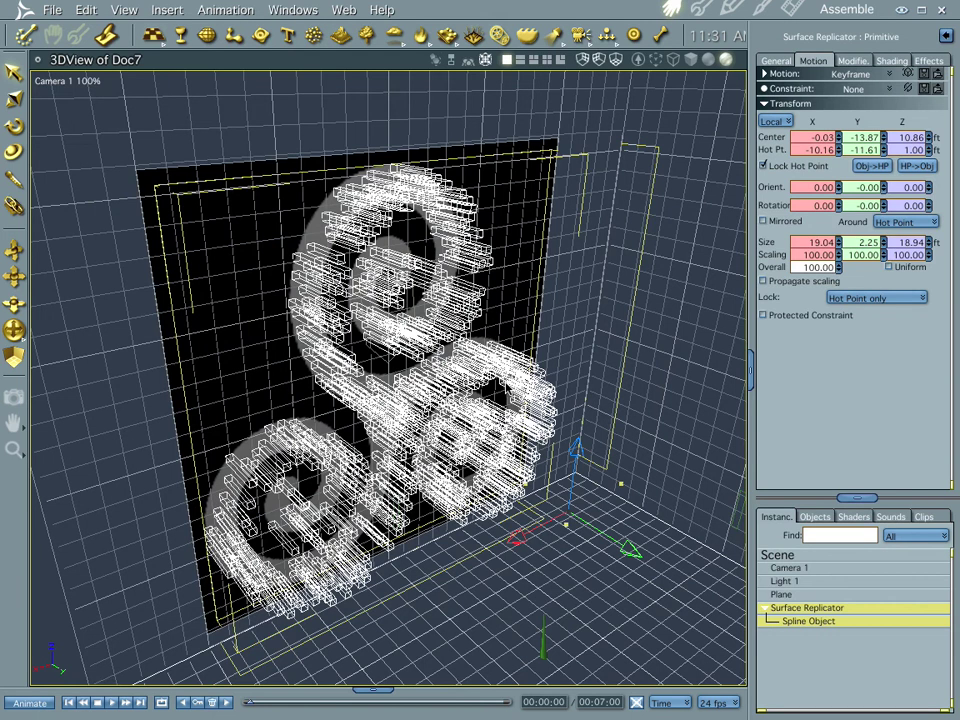
Step: Render, raise the replicated spike count to 919, and render again to compare density
{"action": "key", "text": "ctrl+r"}
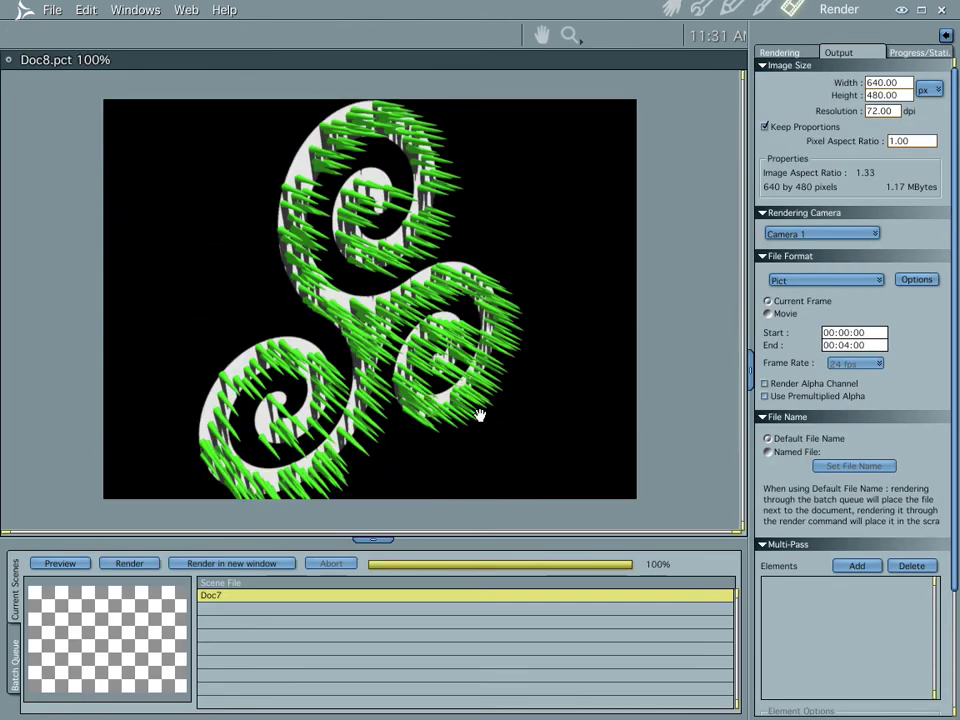
{"action": "left_click", "coordinate": [672, 9]}
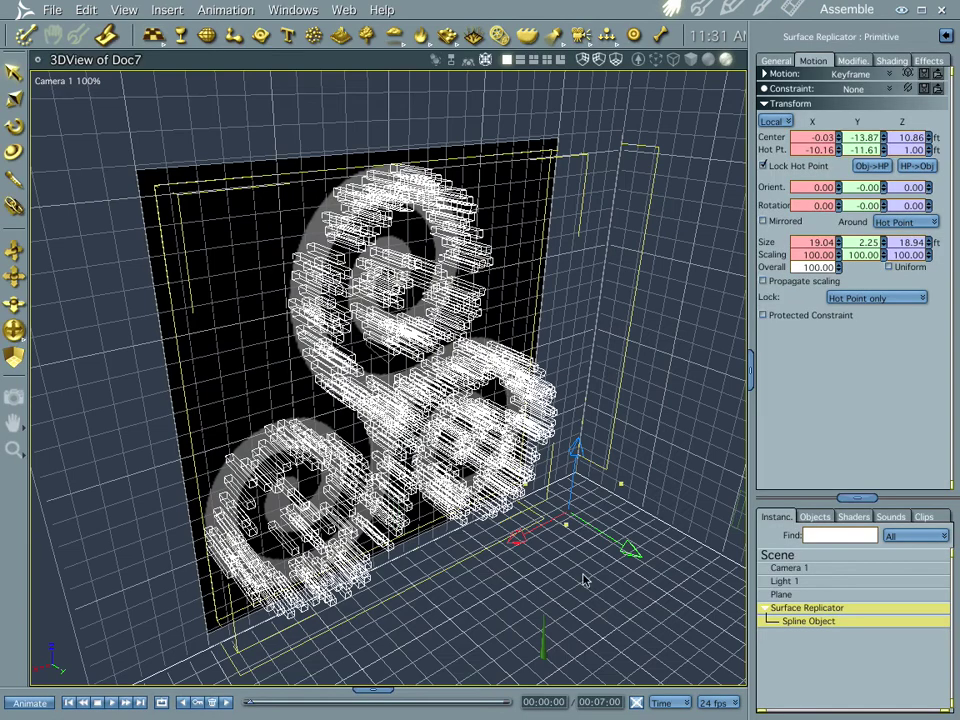
{"action": "double_click", "coordinate": [828, 609]}
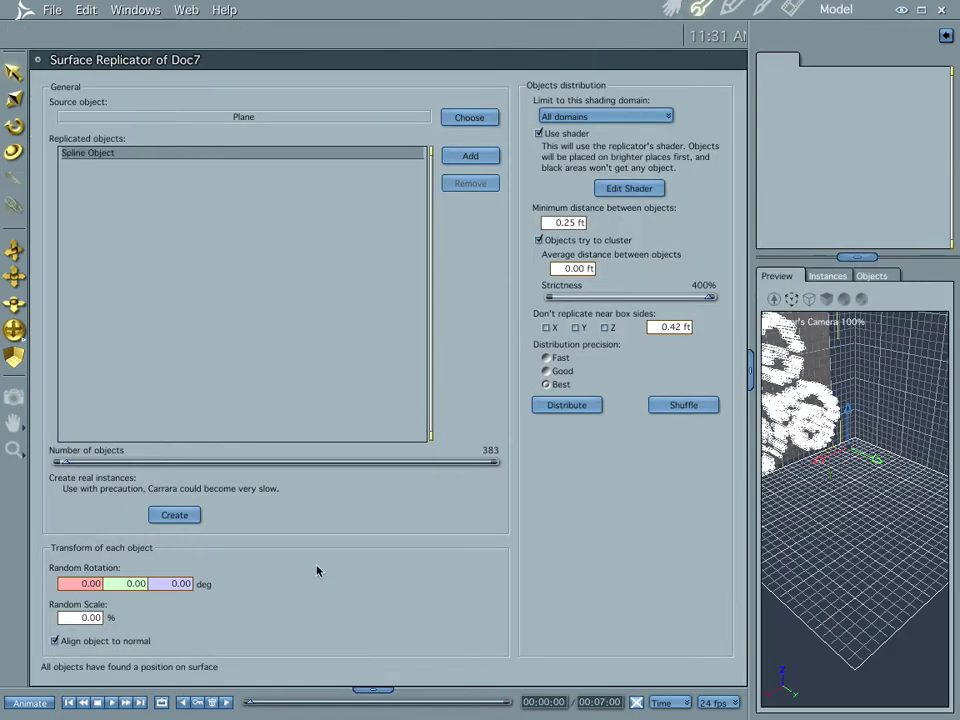
{"action": "left_click_drag", "start_coordinate": [72, 462], "coordinate": [77, 460]}
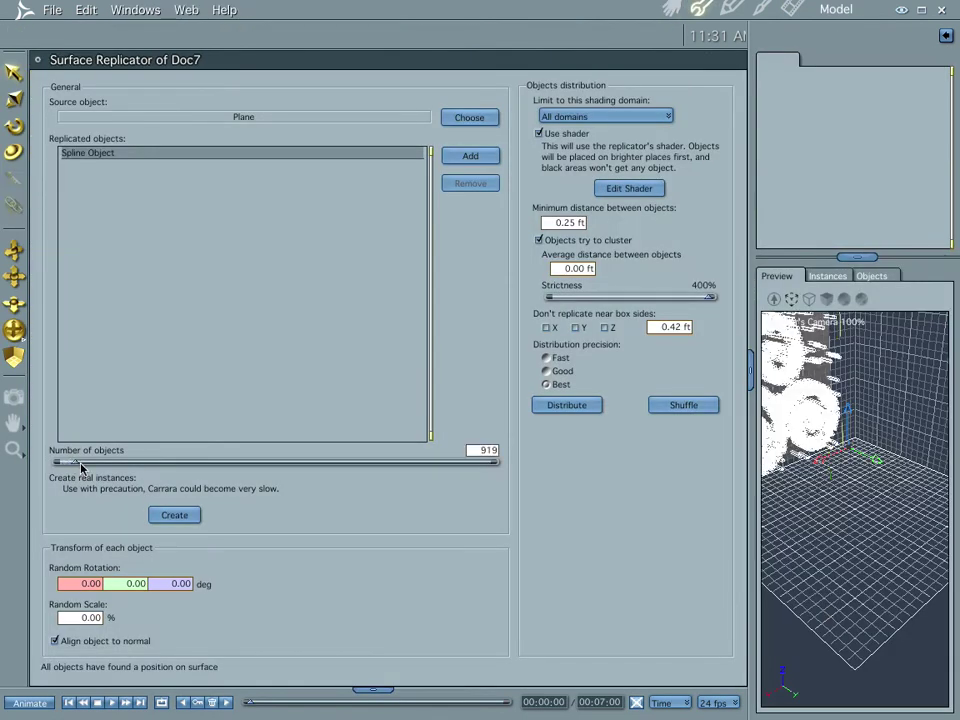
{"action": "left_click", "coordinate": [672, 9]}
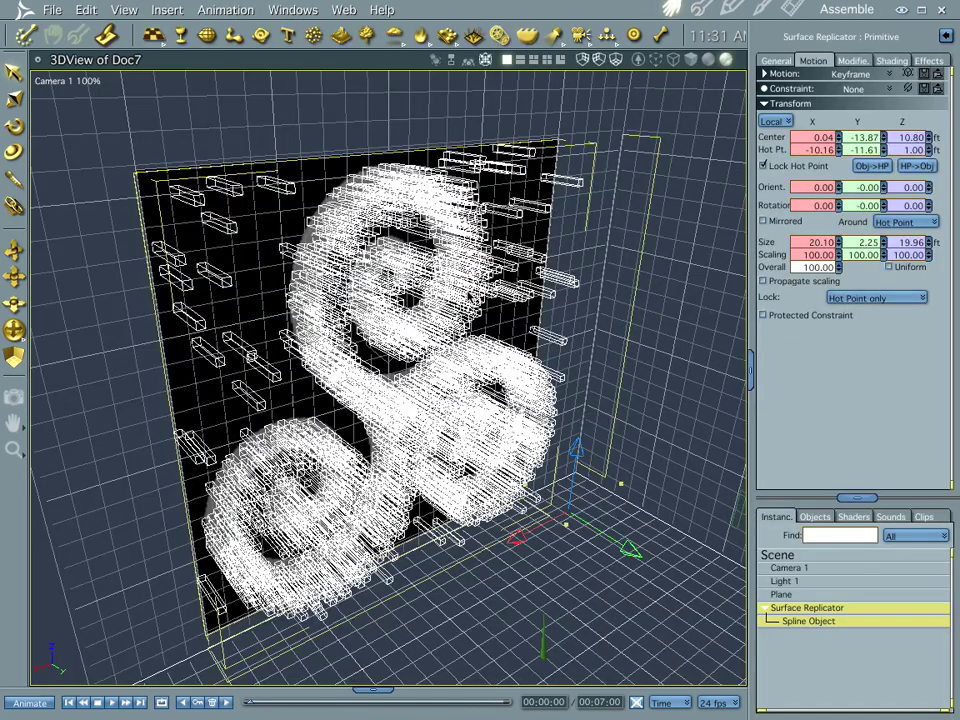
{"action": "key", "text": "ctrl+r"}
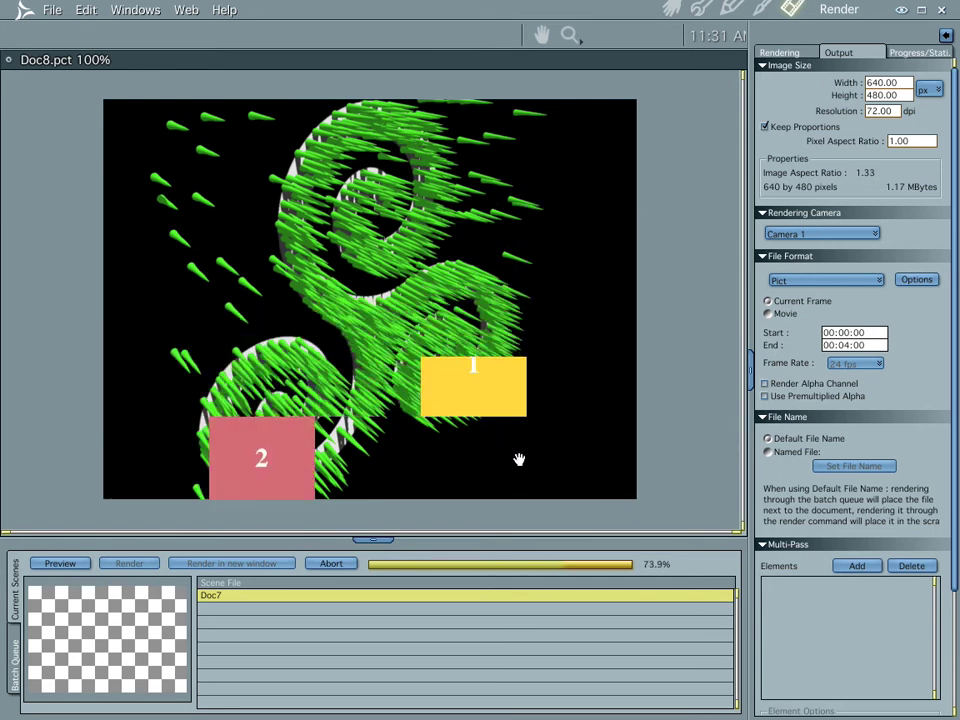
{"action": "left_click", "coordinate": [672, 10]}
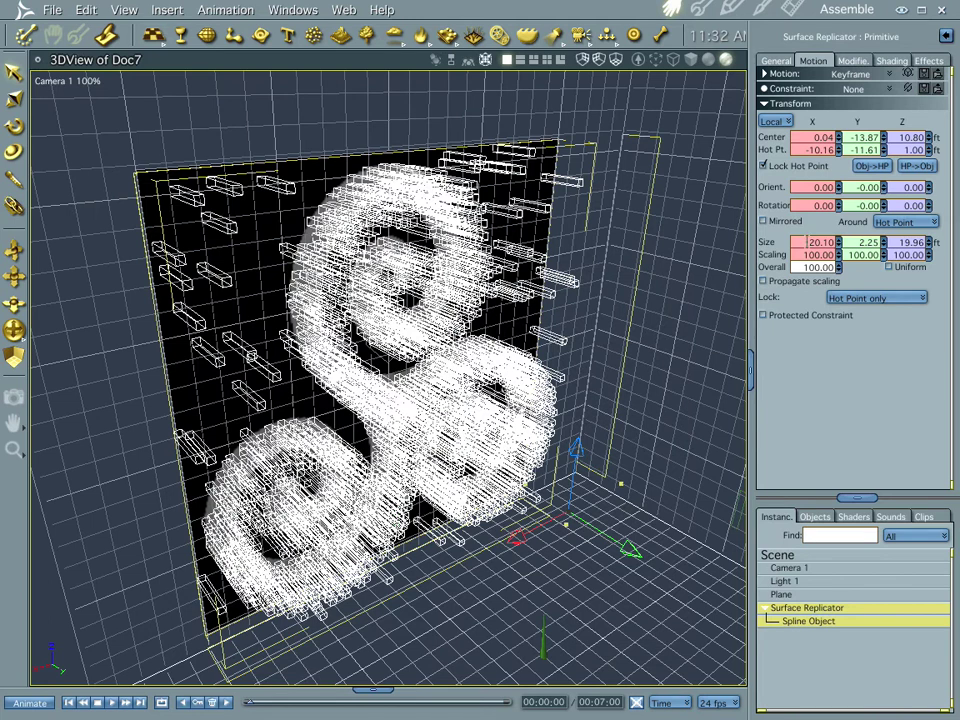
{"action": "key", "text": "super+Tab"}
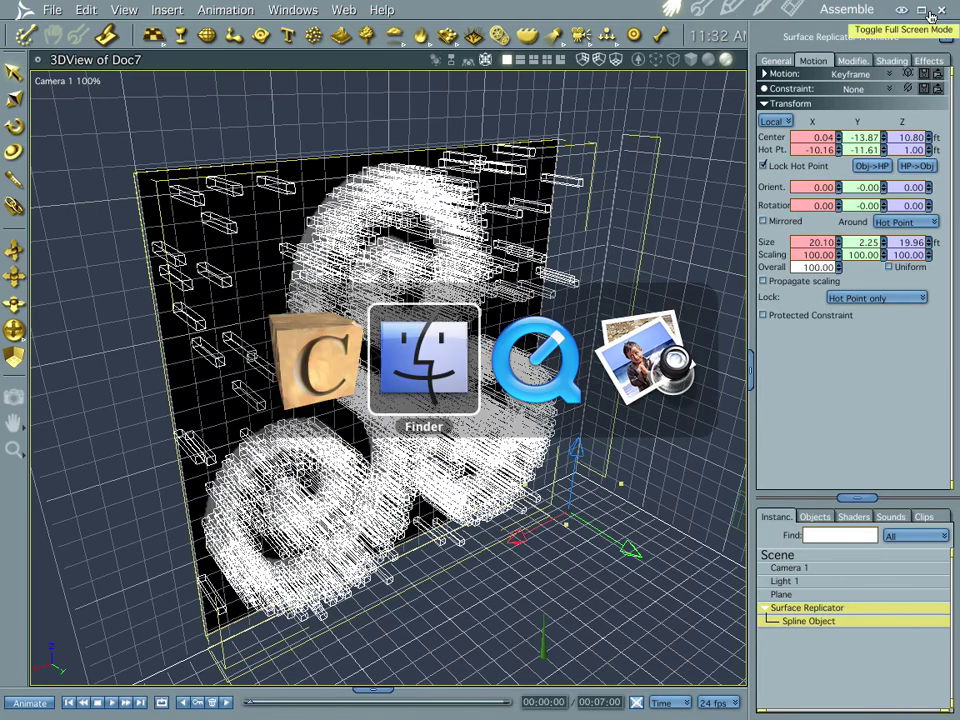
{"action": "key", "text": "super+Tab"}
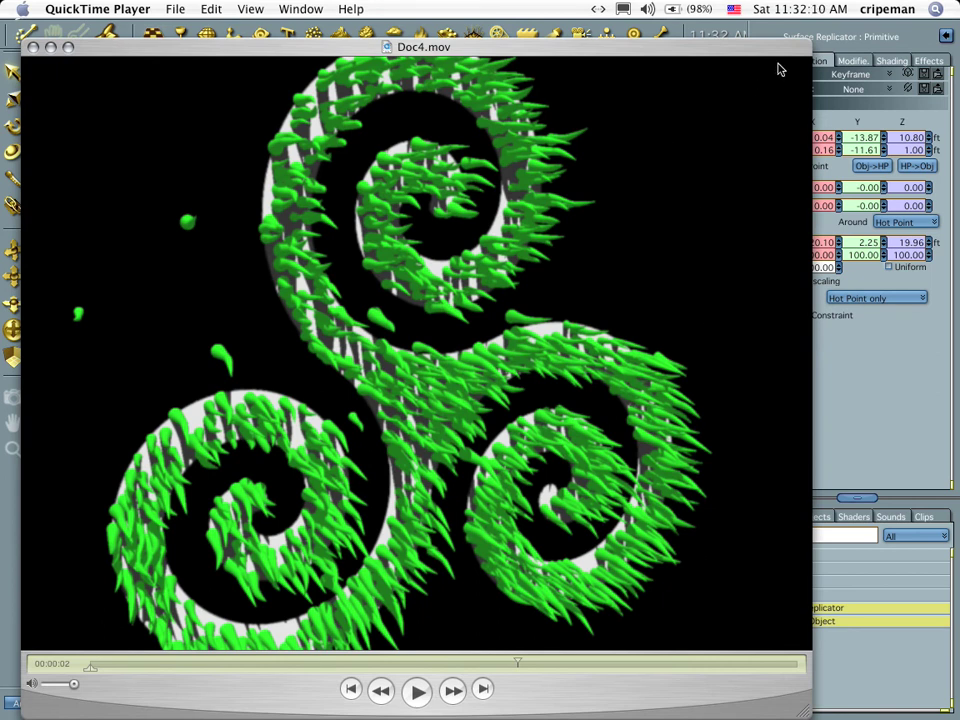
{"action": "left_click", "coordinate": [897, 35]}
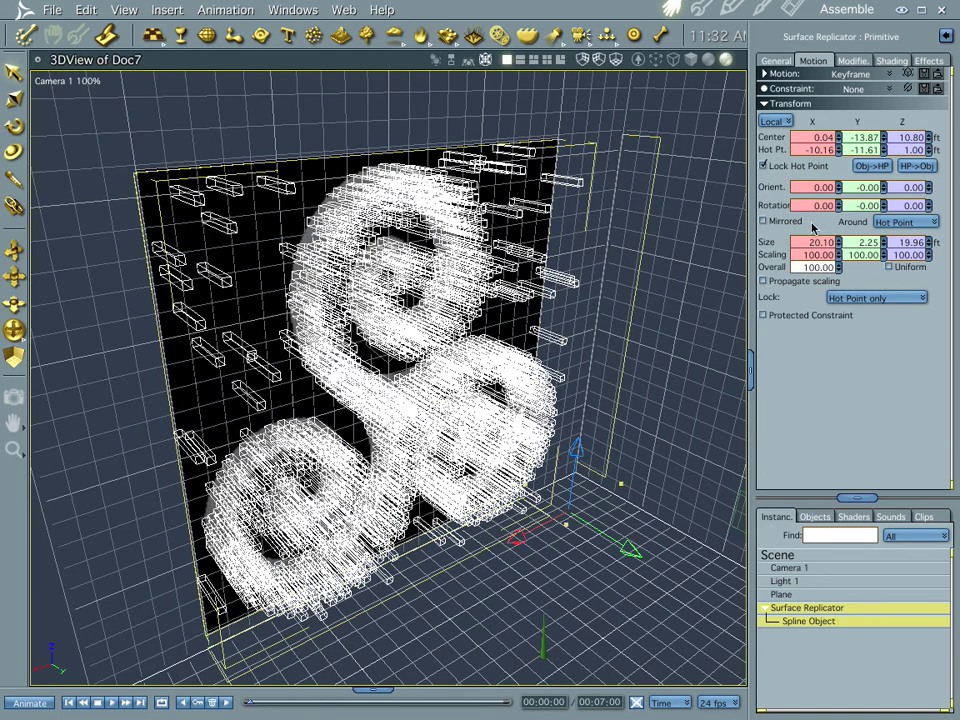
Step: Set the replicator's Random Scale to 100% and its third Random Rotation to 360°
{"action": "double_click", "coordinate": [814, 609]}
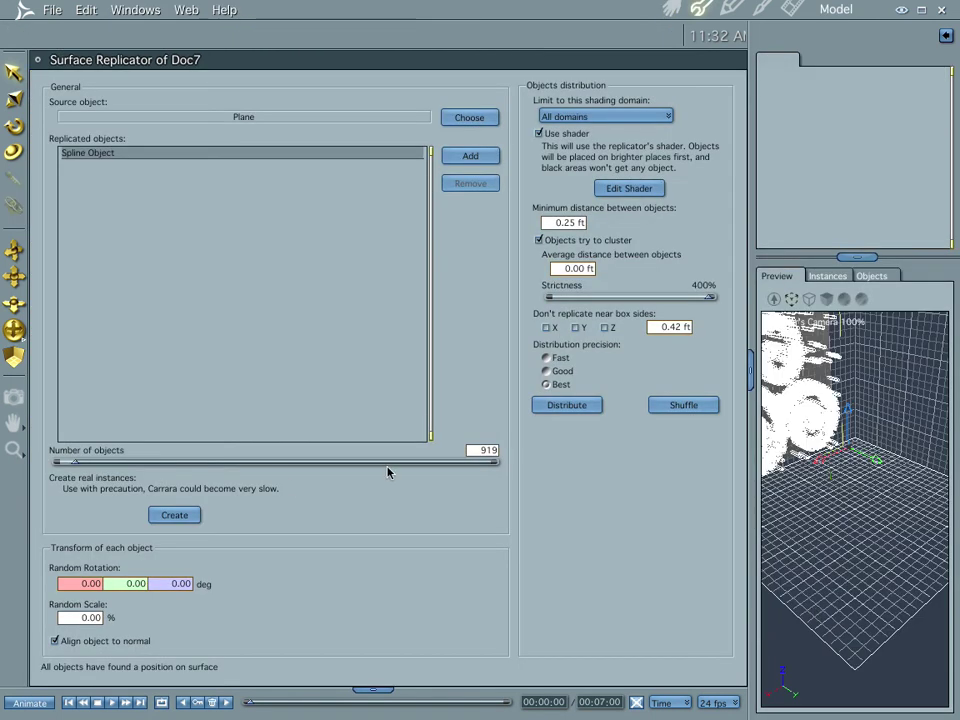
{"action": "left_click", "coordinate": [71, 618]}
{"action": "type", "text": "10"}
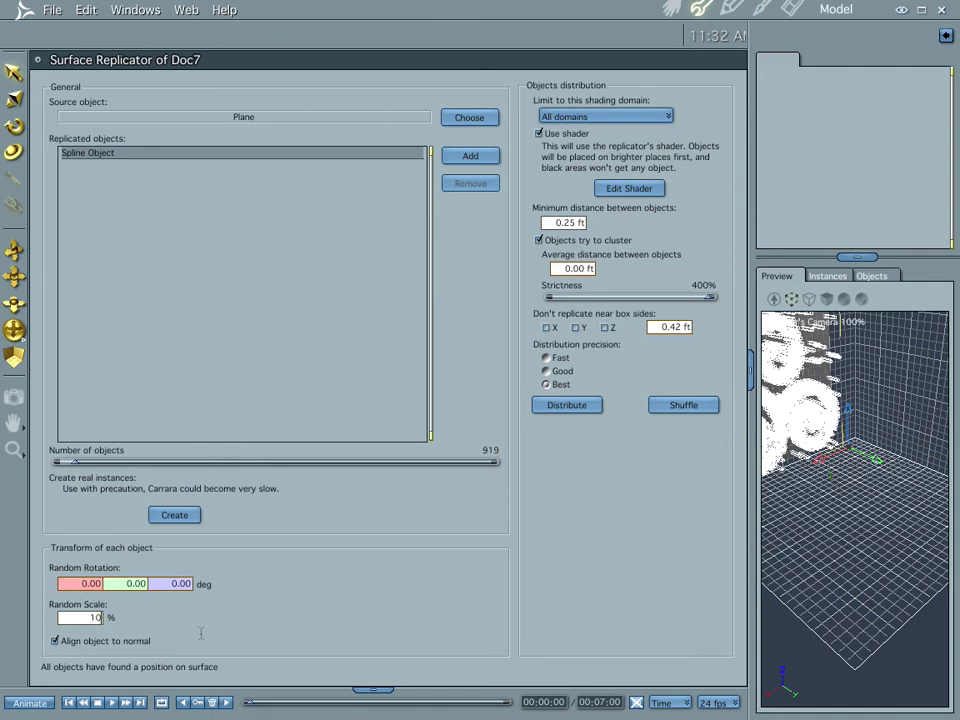
{"action": "type", "text": "0"}
{"action": "key", "text": "Return"}
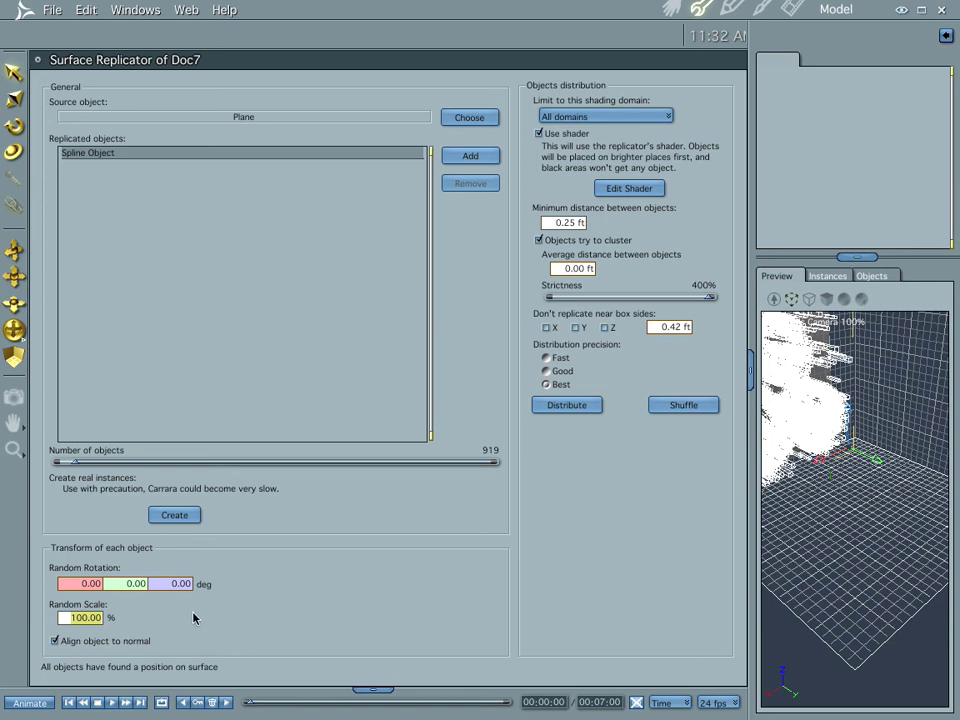
{"action": "left_click", "coordinate": [170, 583]}
{"action": "type", "text": "360"}
{"action": "key", "text": "Return"}
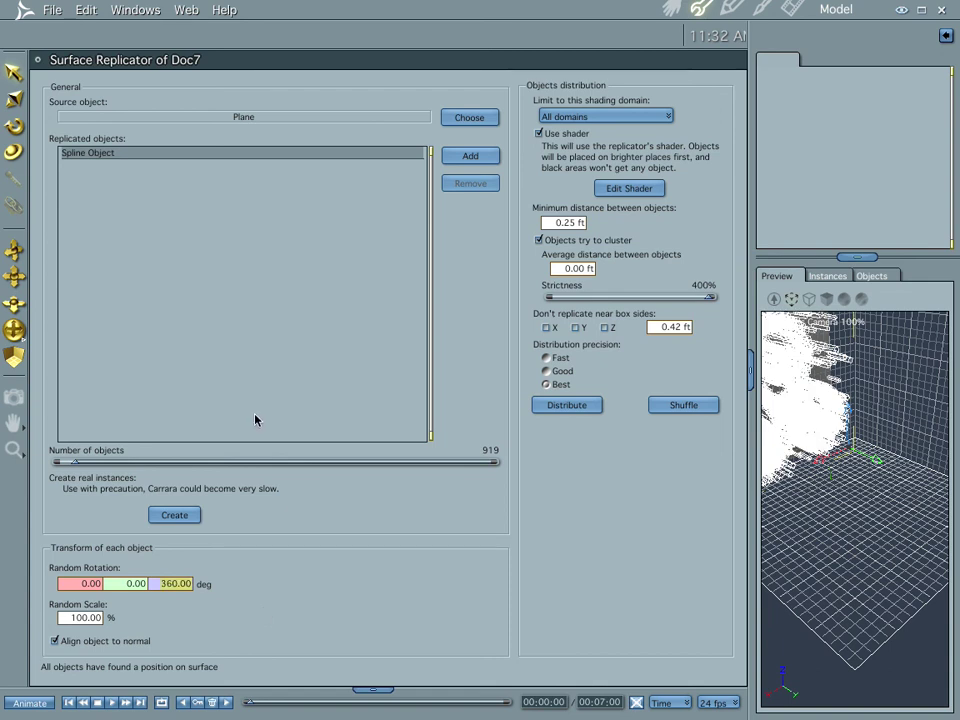
{"action": "left_click", "coordinate": [672, 9]}
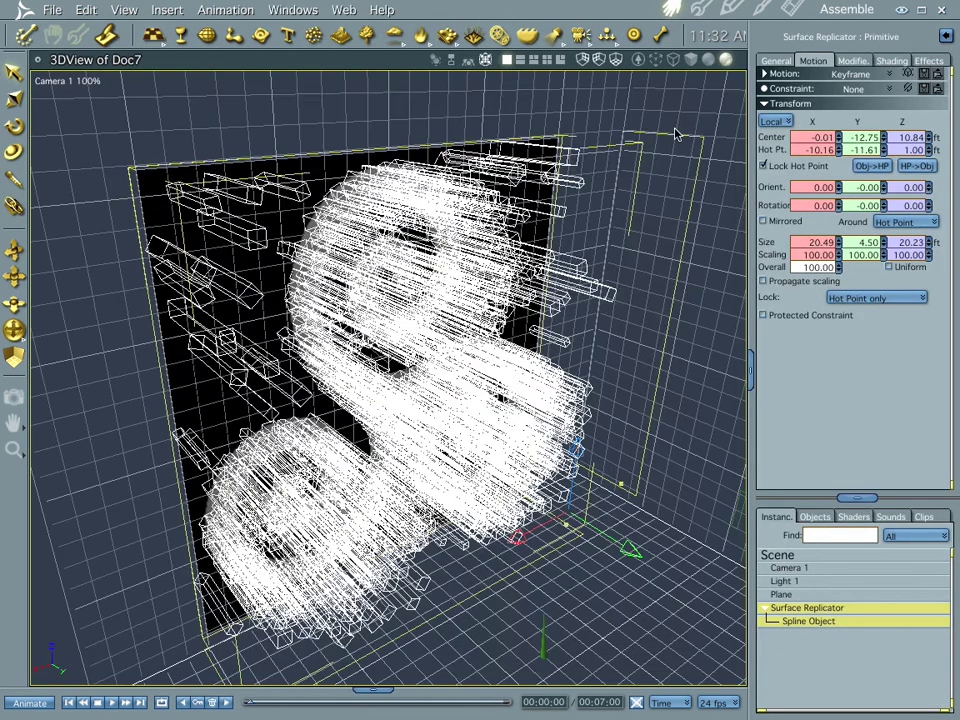
Step: Render a preview of the randomly scaled and rotated spikes, then return to Assemble
{"action": "key", "text": "ctrl+r"}
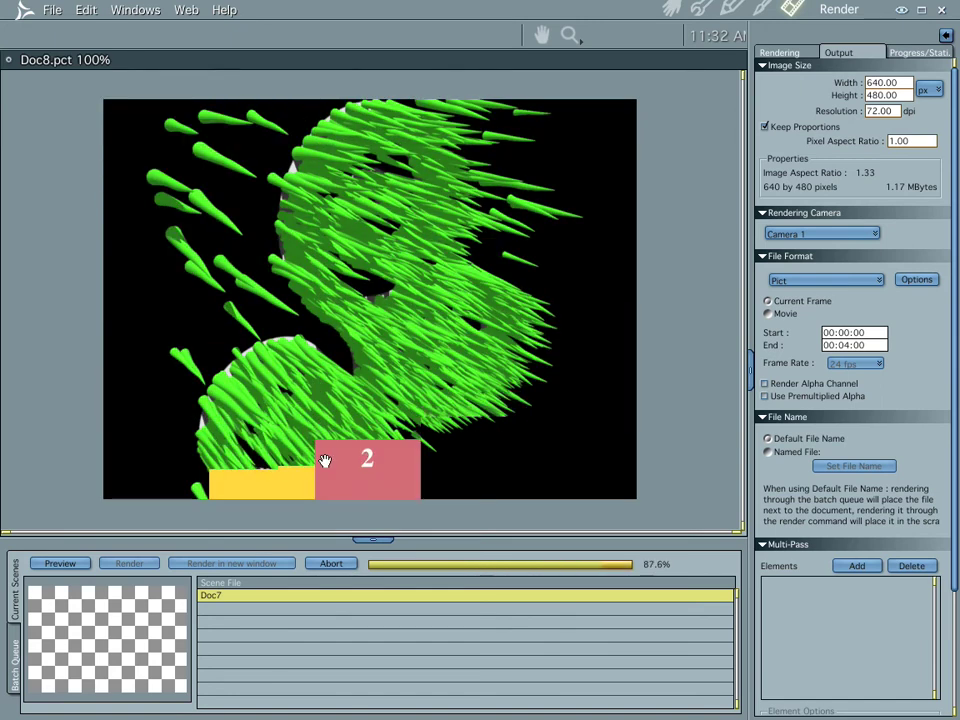
{"action": "left_click", "coordinate": [668, 10]}
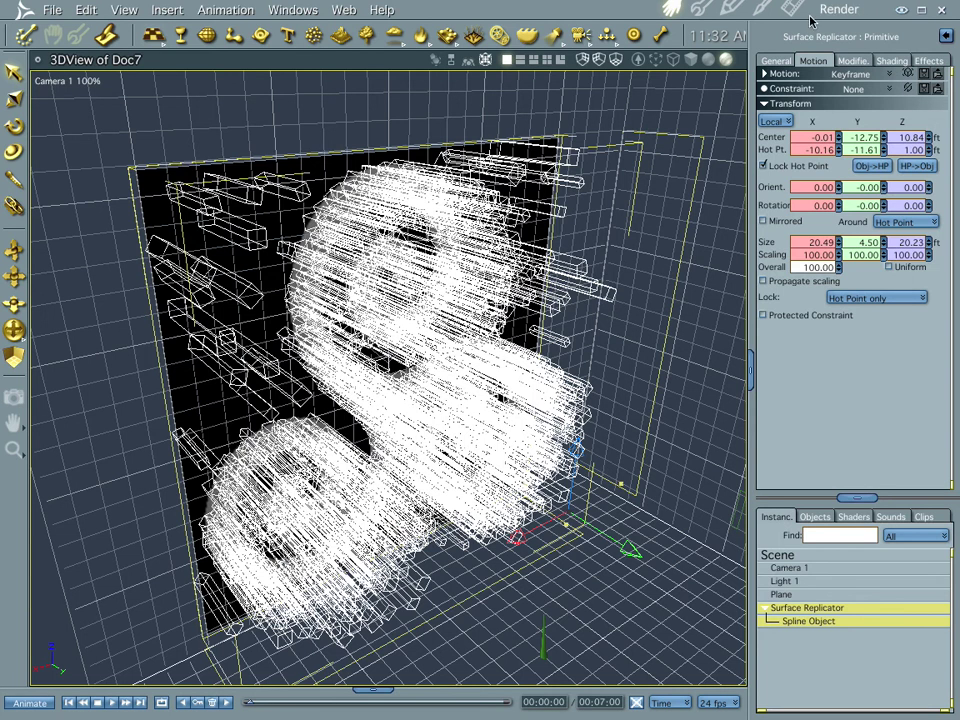
{"action": "key", "text": "super+Tab"}
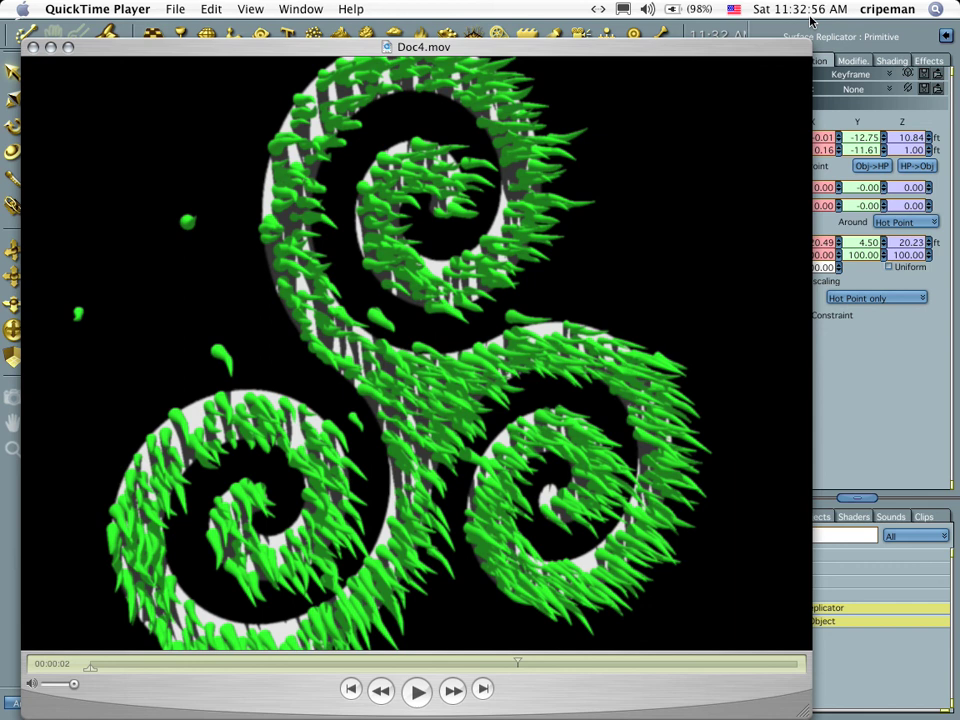
Step: Play Doc4.mov full screen, briefly exiting and re-entering full-screen playback
{"action": "key", "text": "super+f"}
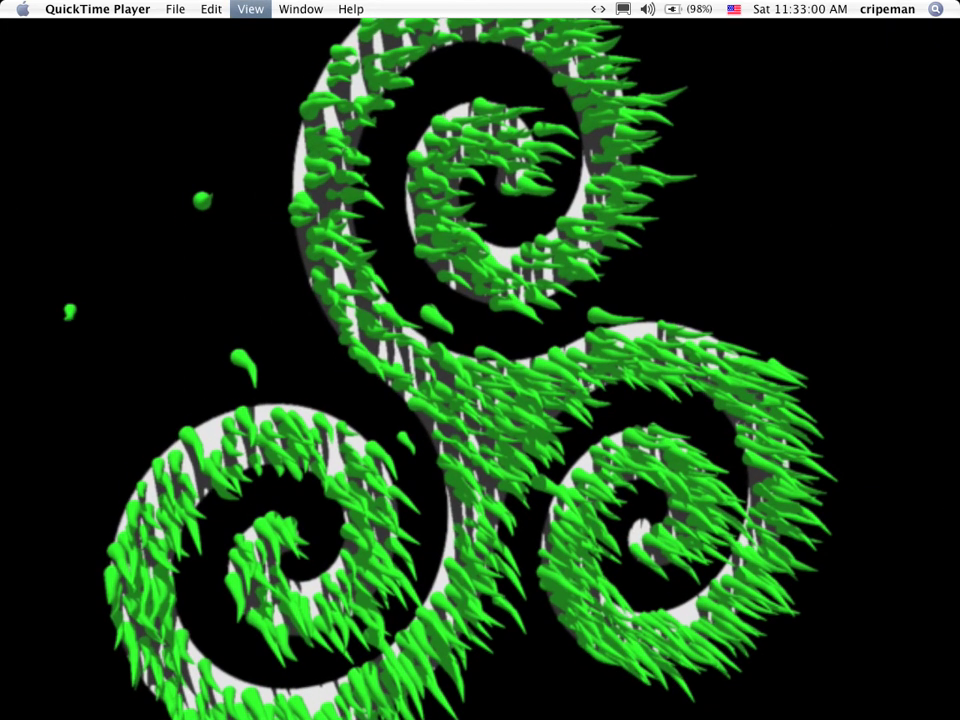
{"action": "key", "text": "Escape"}
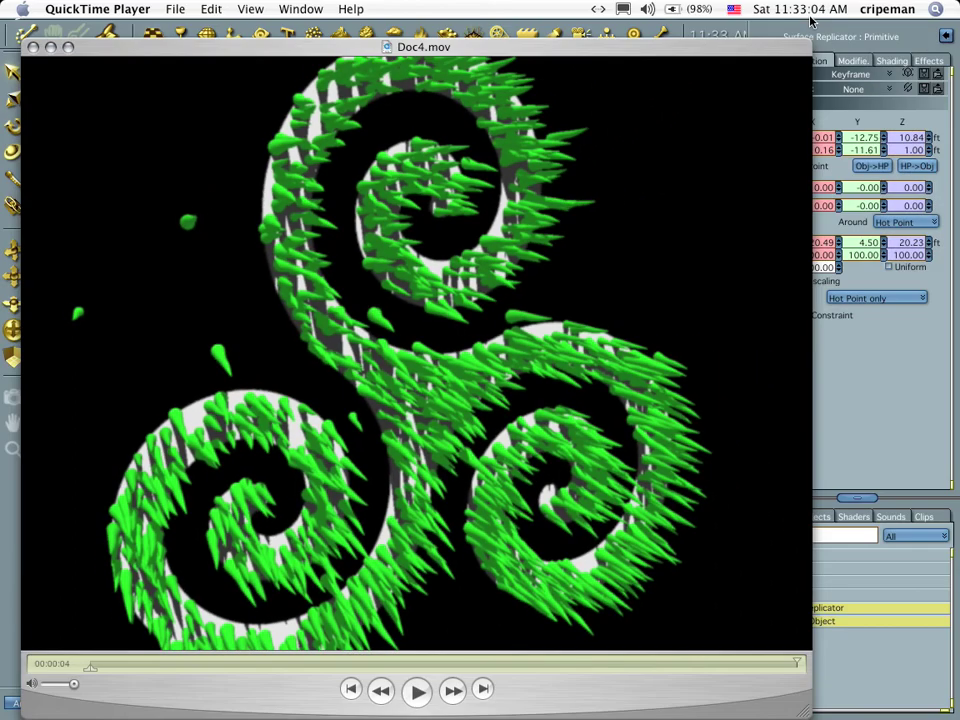
{"action": "key", "text": "super+f"}
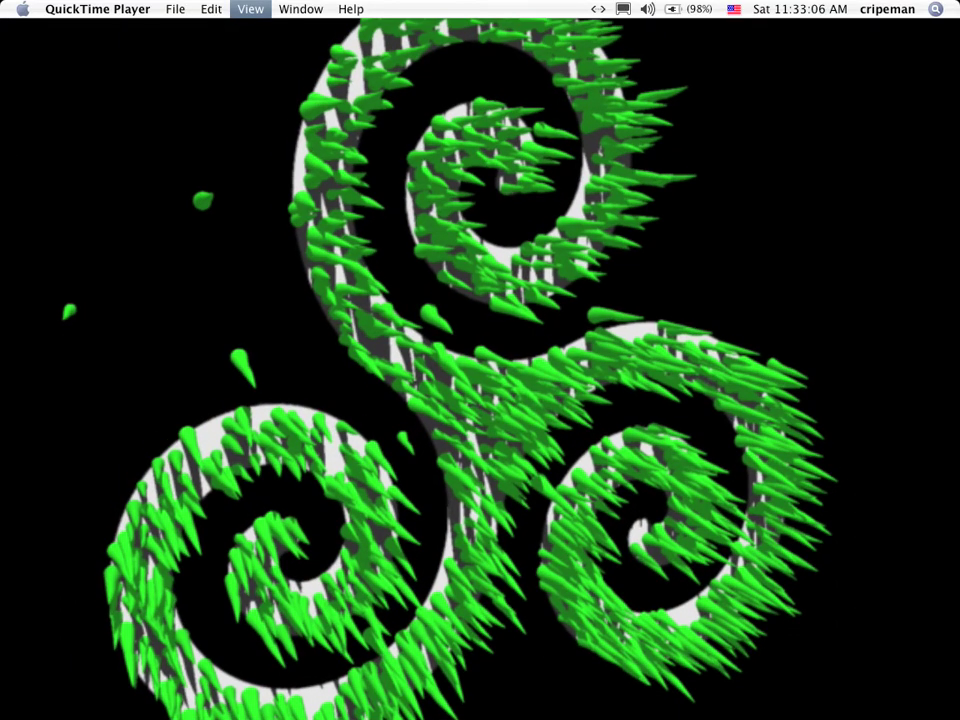